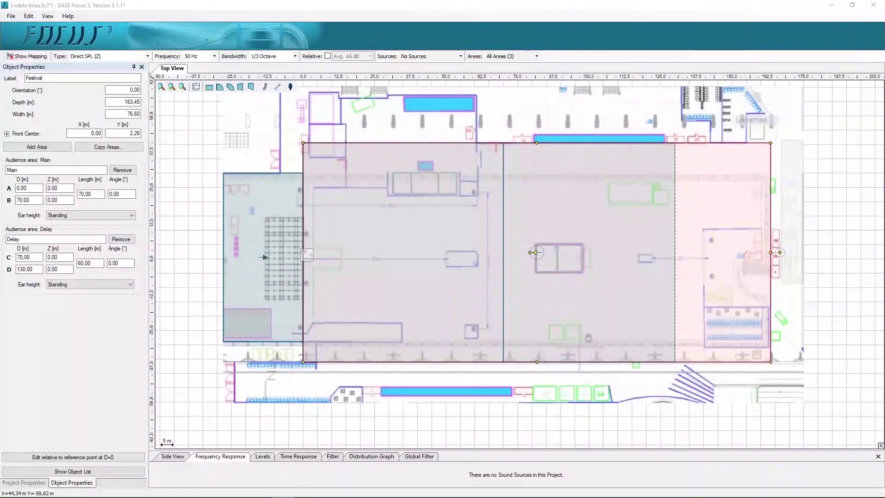
Select the Festival audience area on the venue plan in Top View
click(517, 273)
Add a 5-box UX-218A v3-1 subwoofer array at the audience front edge, X 3.00 m
scroll(302, 277, up, 1)
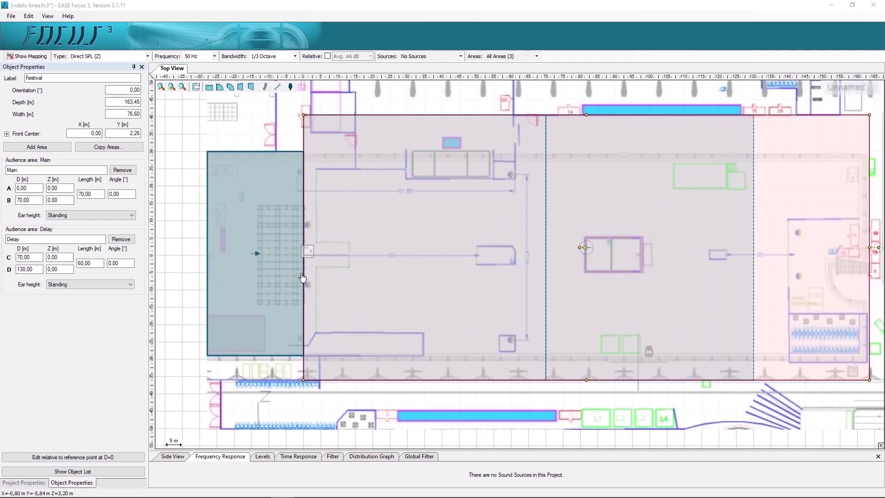
click(267, 86)
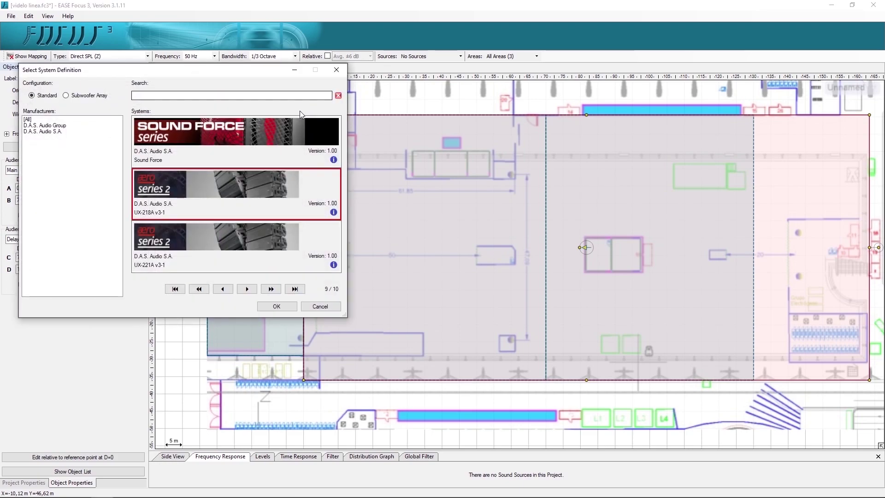
click(69, 95)
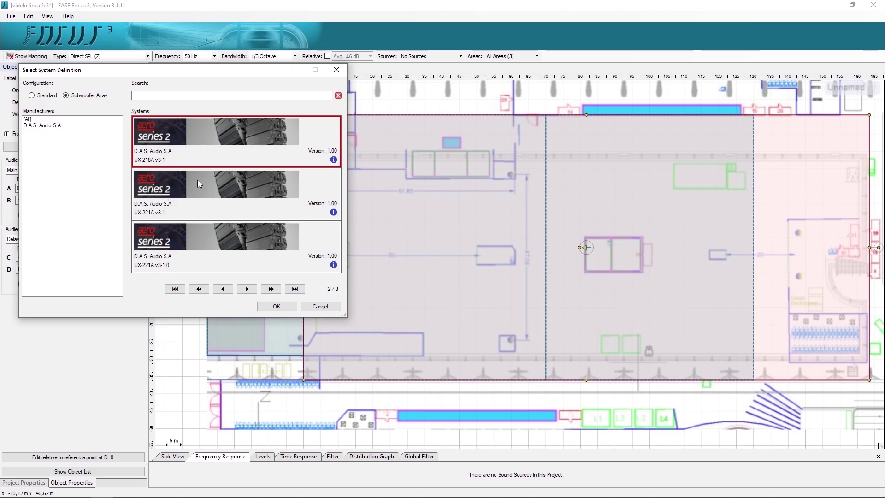
click(263, 306)
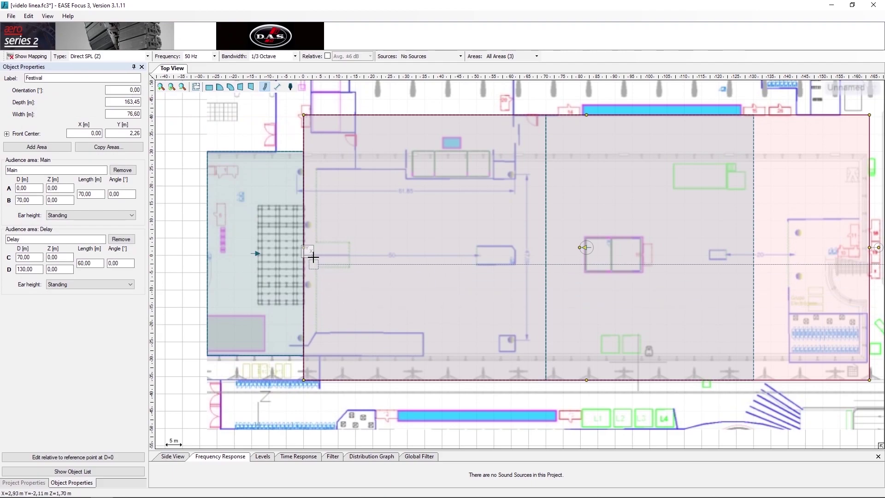
scroll(311, 254, up, 5)
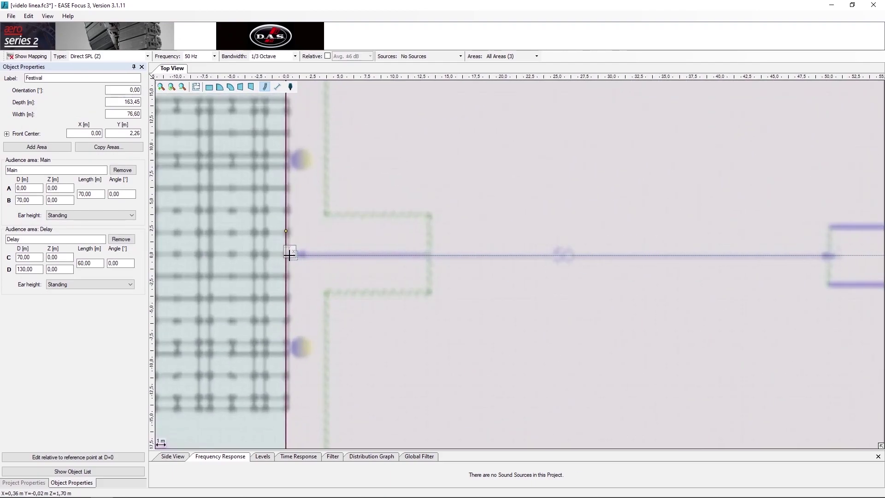
click(318, 255)
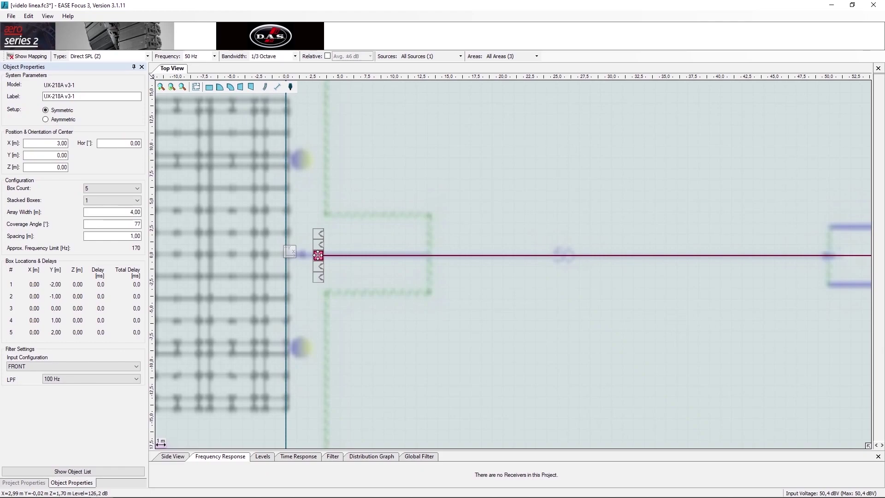
scroll(318, 255, up, 3)
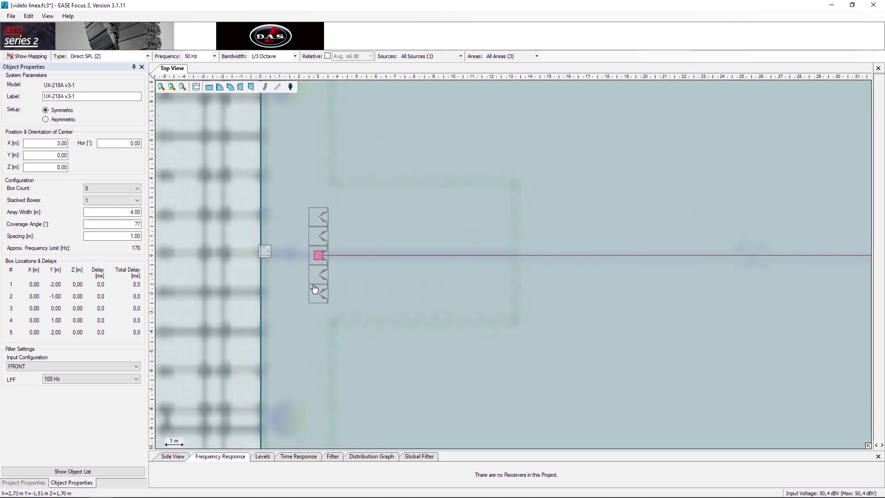
scroll(315, 289, down, 5)
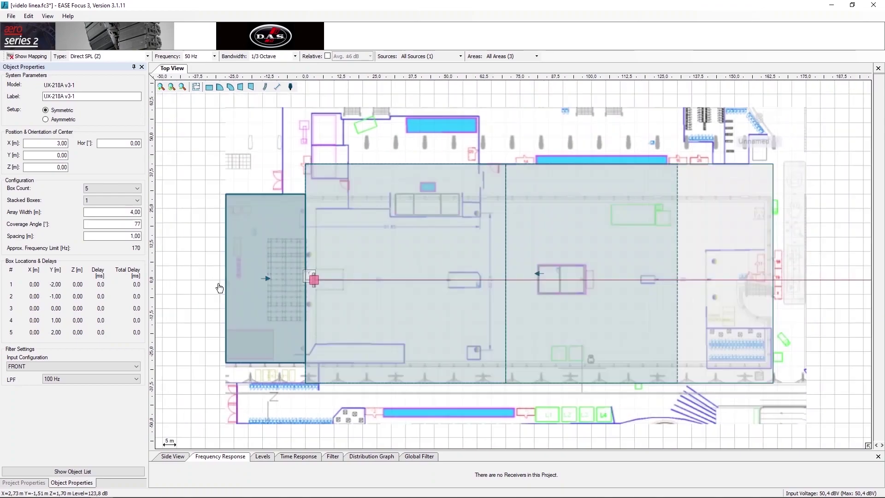
Draw Section Plane 1, a 30 m cut across the audience area at X 35.00 m
drag(209, 281, 212, 259)
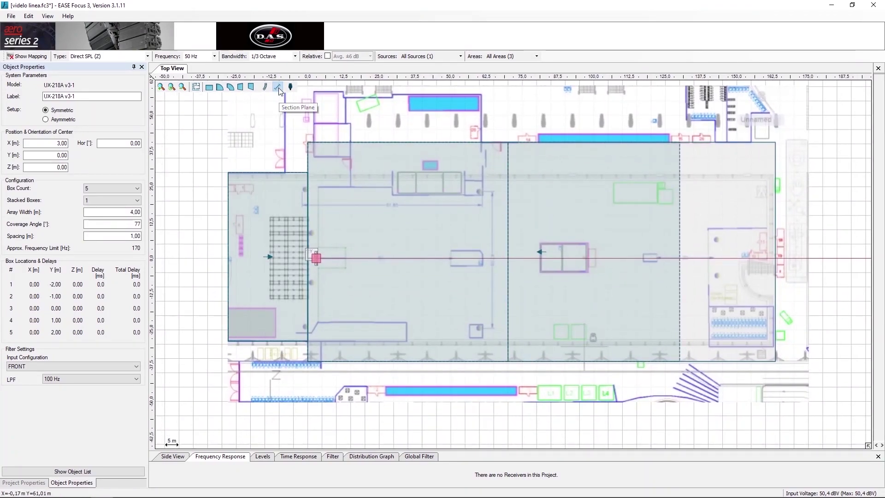
click(277, 87)
click(408, 215)
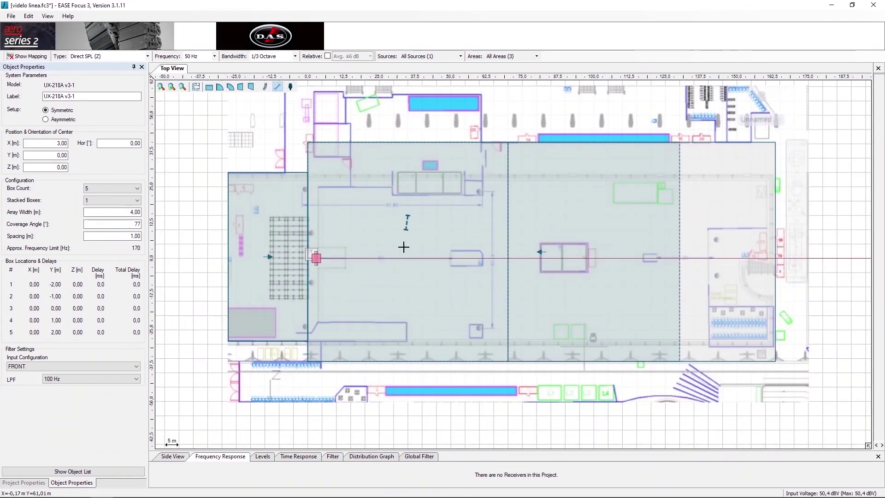
click(408, 300)
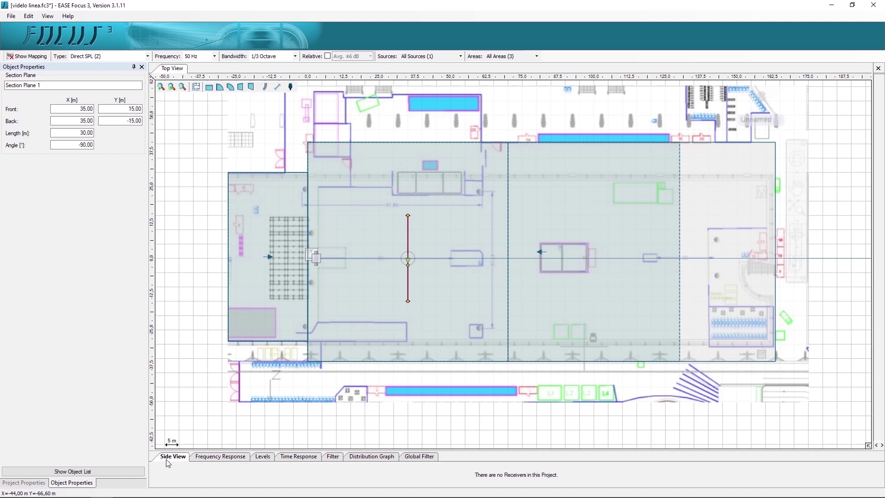
Inspect the cut in a floating Side View, re-dock it, and select the subwoofer array
double_click(169, 457)
scroll(465, 312, up, 3)
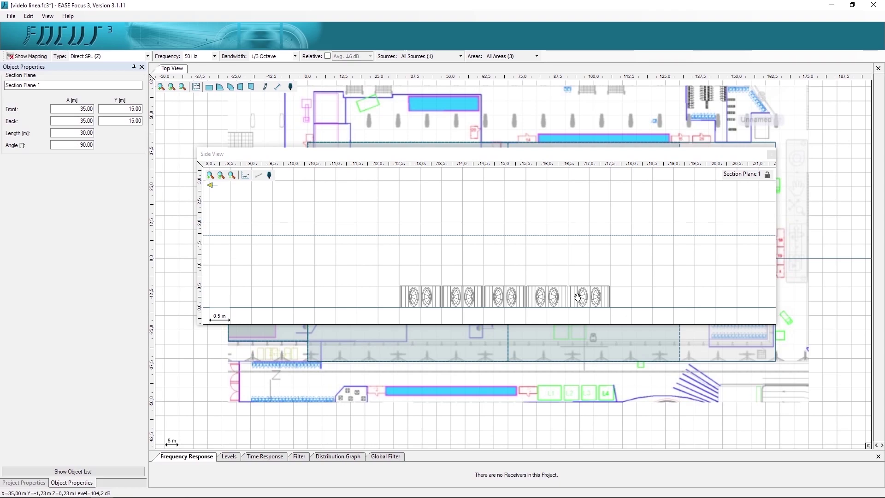
double_click(534, 156)
click(316, 257)
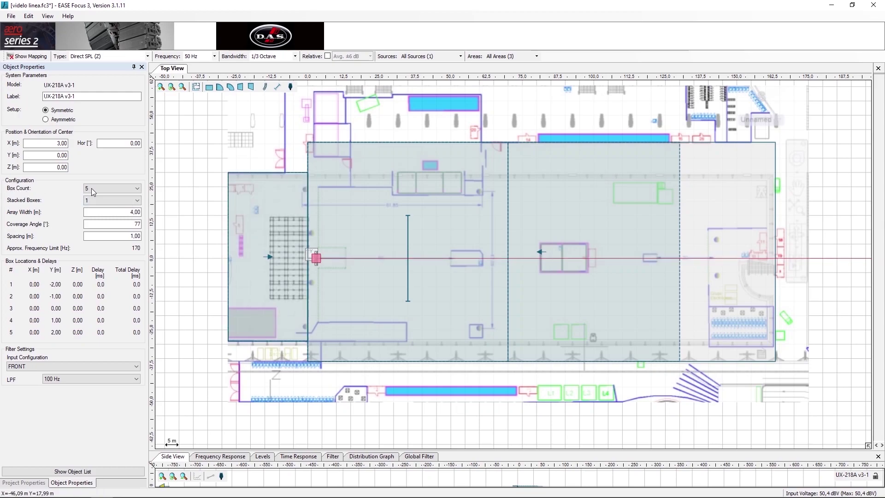
Set the subwoofer array to 12 boxes and check the 11 m line in the Side View
click(117, 188)
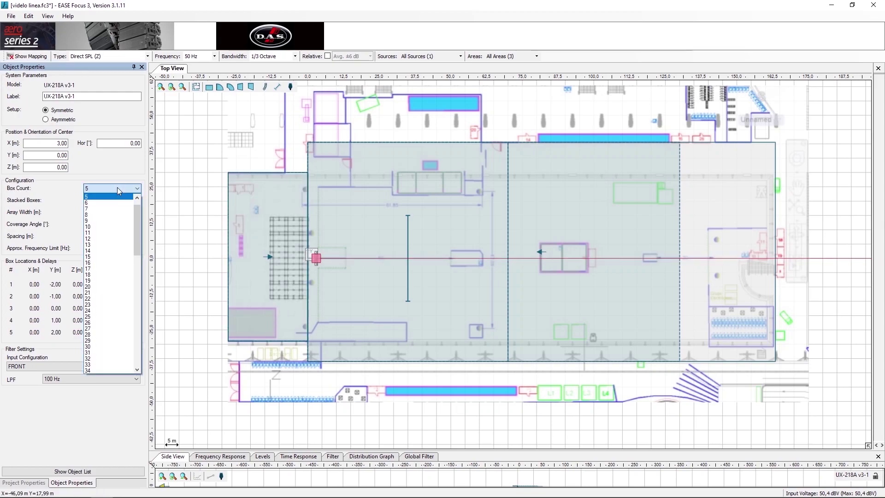
click(111, 238)
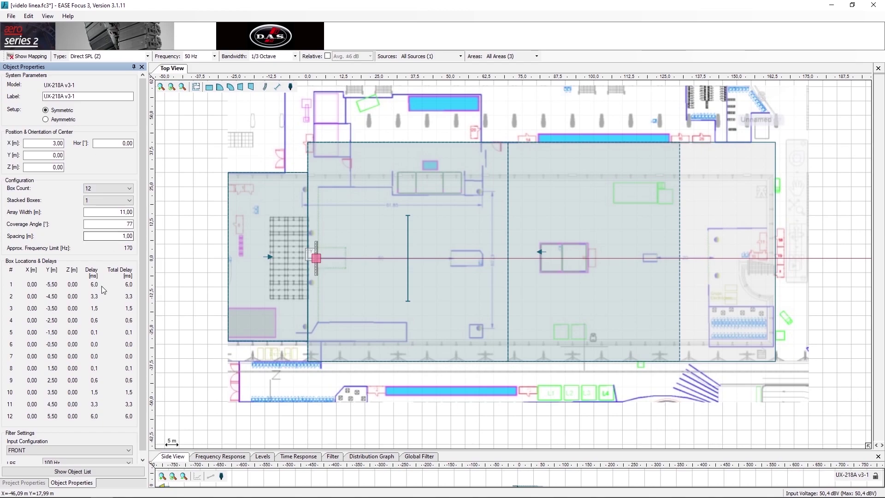
click(407, 291)
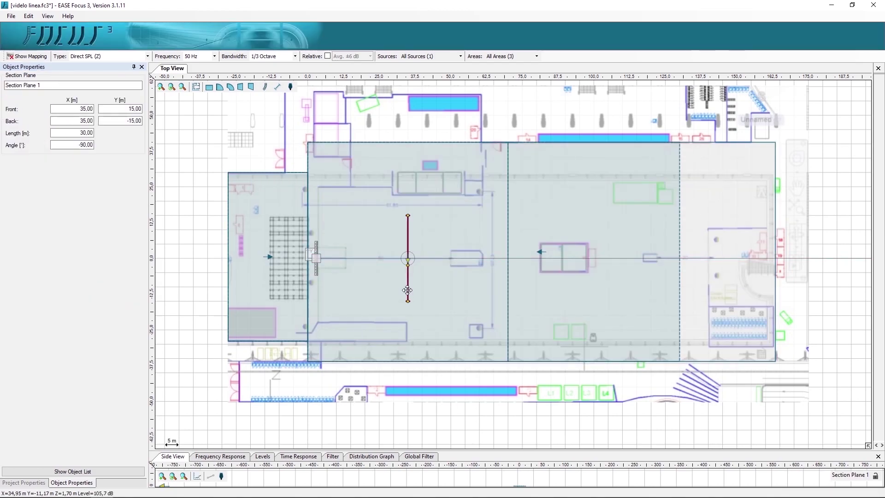
double_click(169, 459)
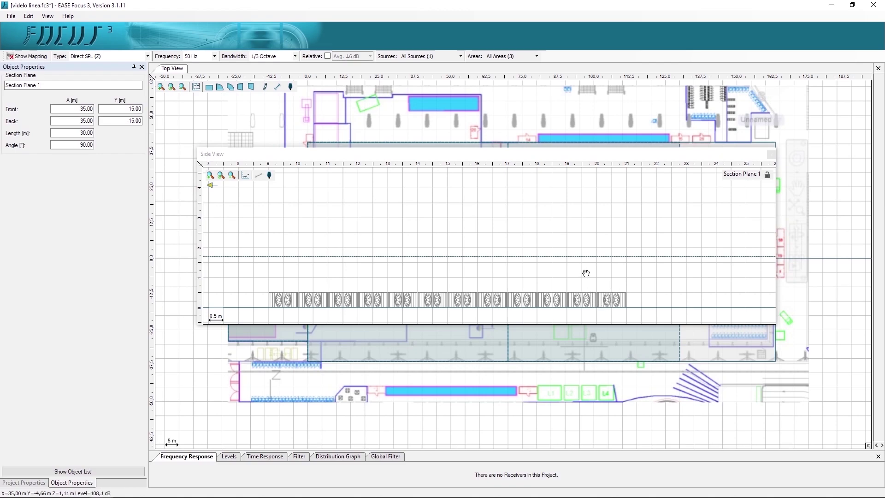
double_click(534, 153)
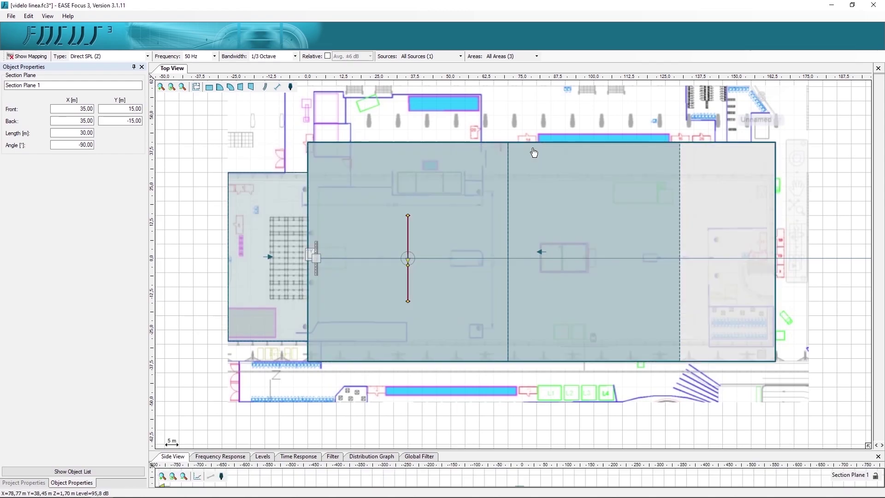
Set the subwoofer array's Stacked Boxes to 2, giving 24 boxes
click(316, 258)
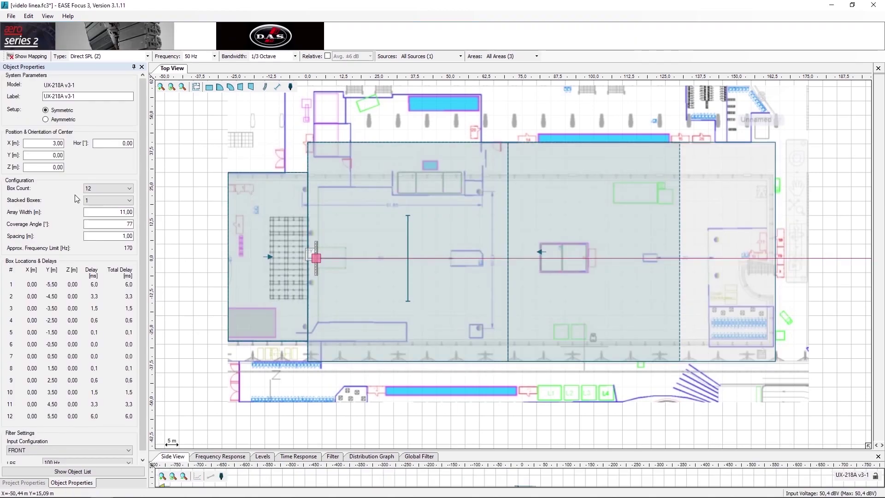
click(97, 201)
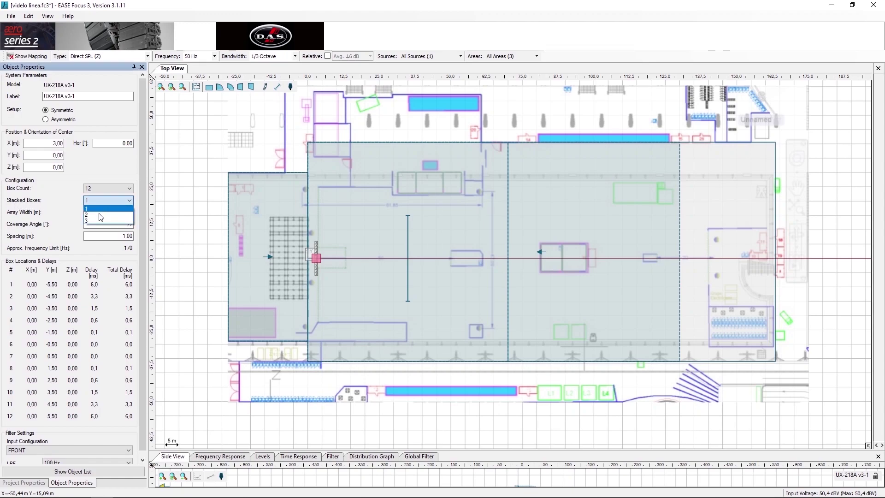
click(100, 215)
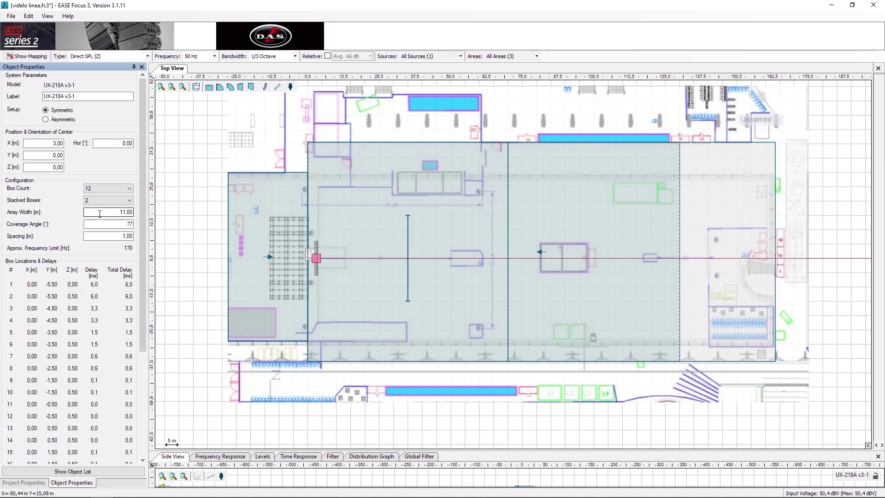
click(90, 189)
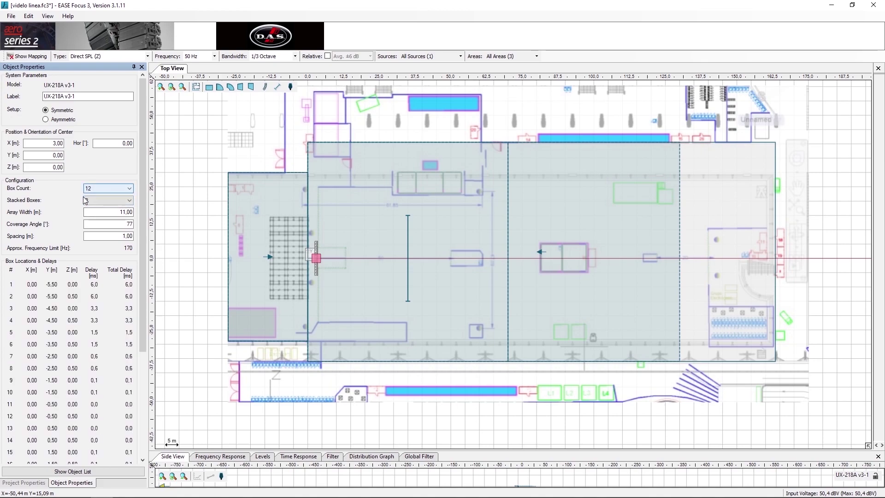
click(90, 201)
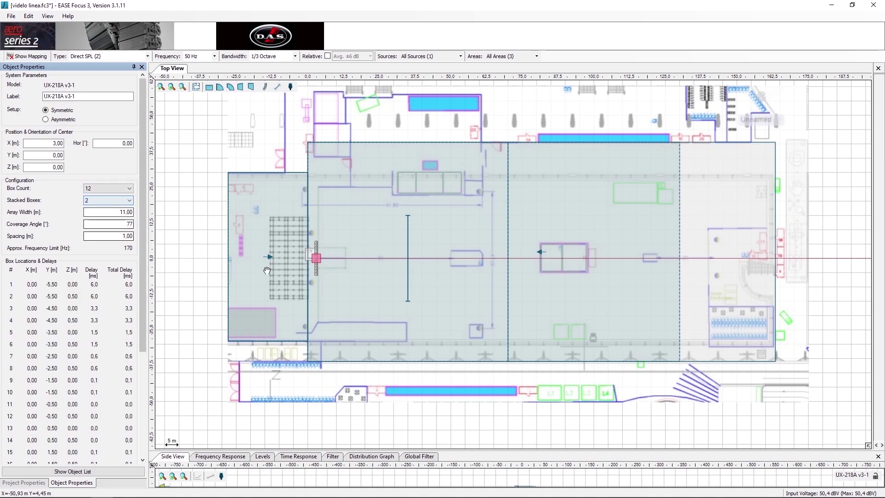
Show Section Plane 1's Side View floating and centred on the two stacked rows
click(408, 281)
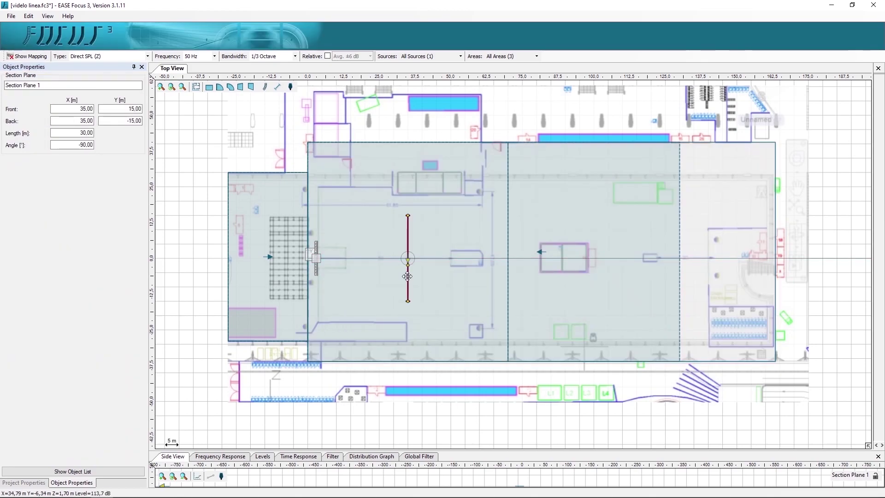
double_click(180, 457)
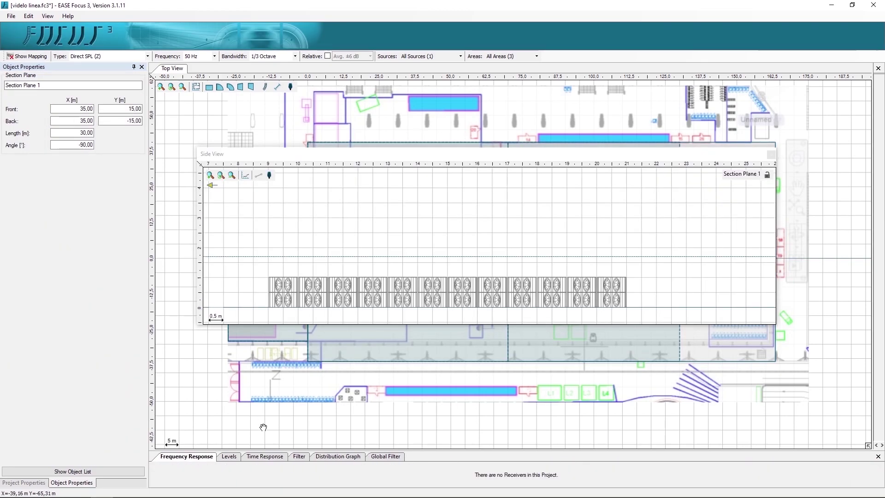
drag(445, 308, 486, 241)
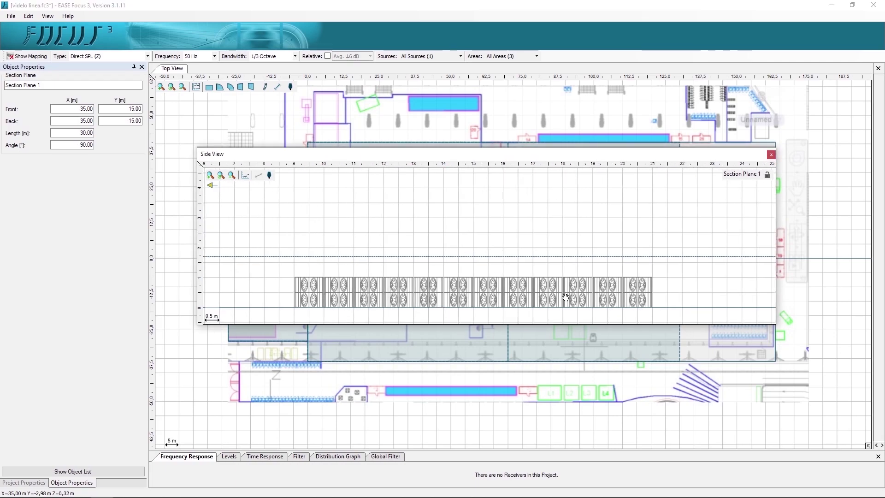
Re-dock the side view, set the array width to 20 m, and measure the speaker column
double_click(575, 155)
click(316, 258)
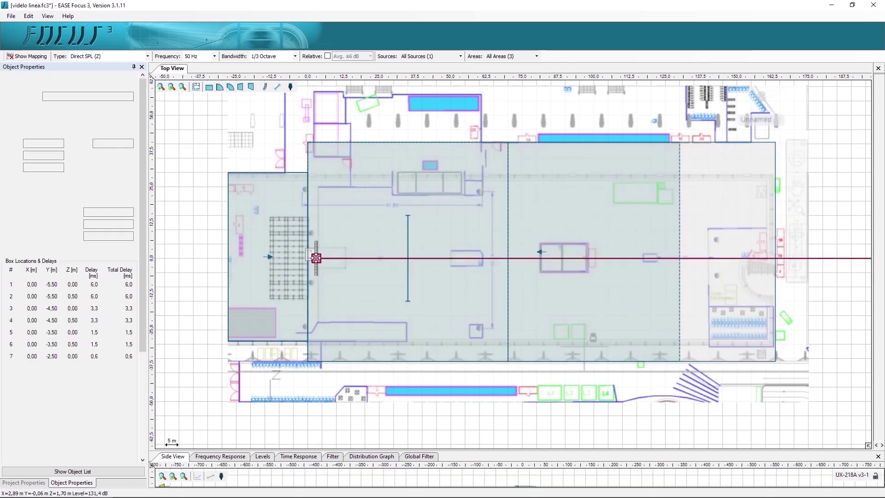
click(107, 212)
text(20)
key(Return)
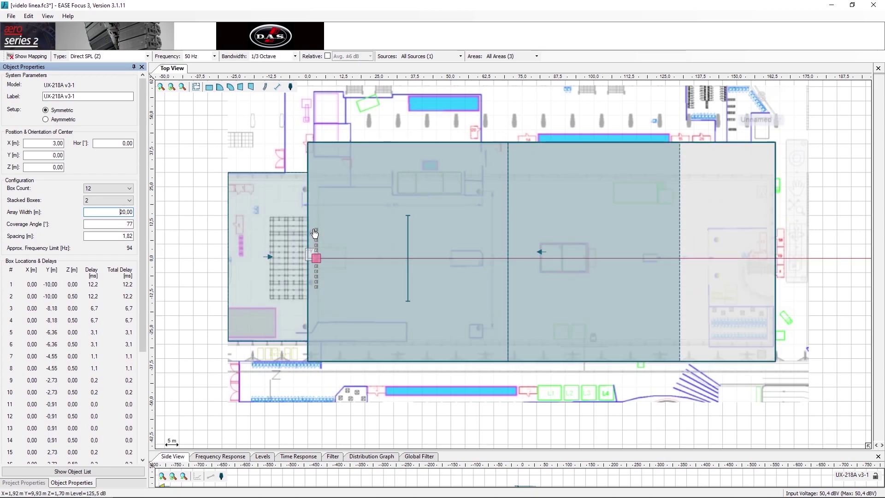
scroll(317, 261, up, 4)
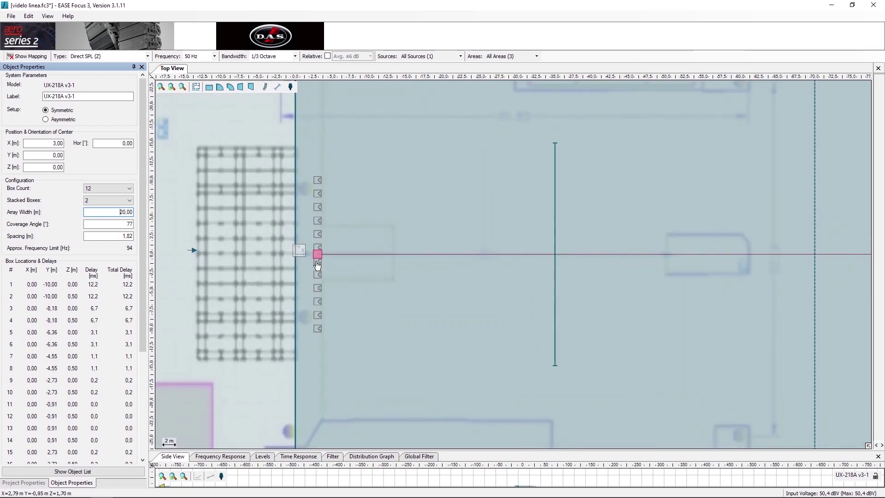
scroll(316, 264, up, 2)
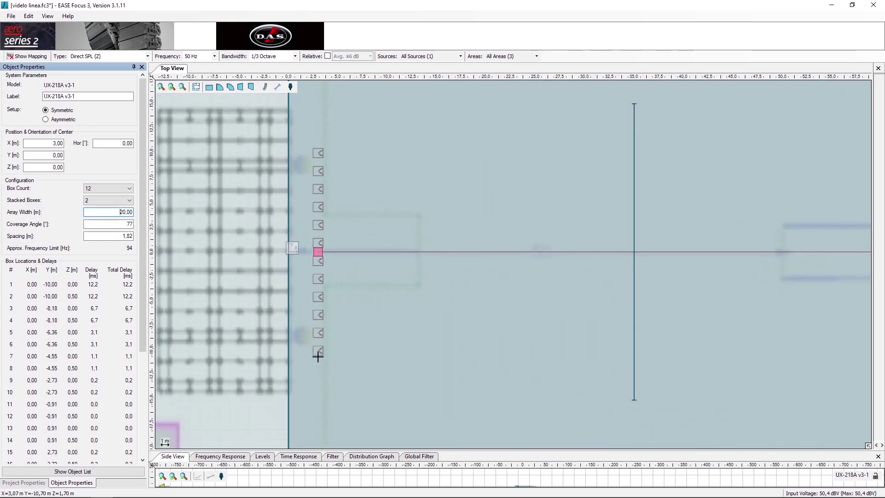
drag(318, 355, 317, 152)
scroll(306, 306, down, 3)
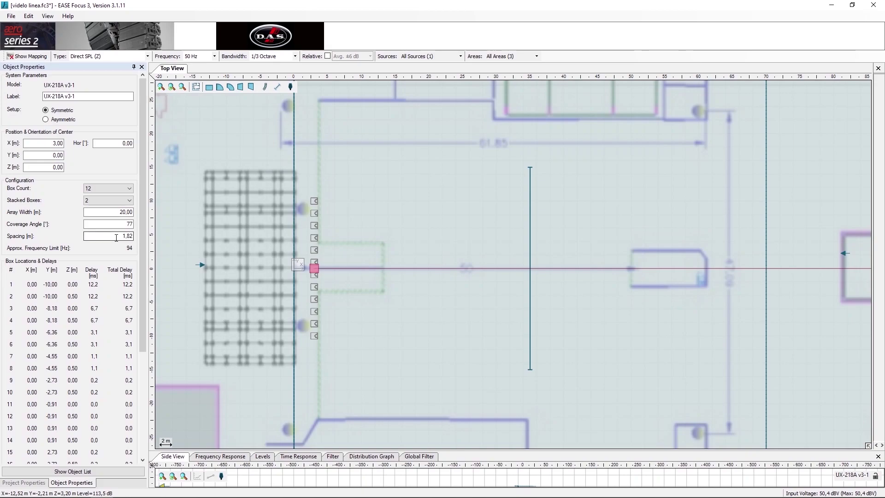
Set box spacing to 2.00 m, widening the line to 22.00 m, and measure the gap
double_click(121, 236)
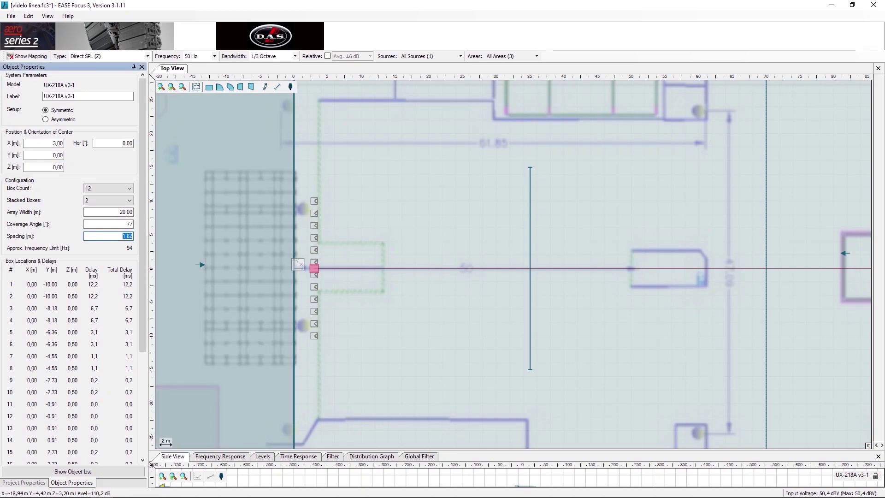
text(2)
key(Return)
scroll(315, 346, up, 5)
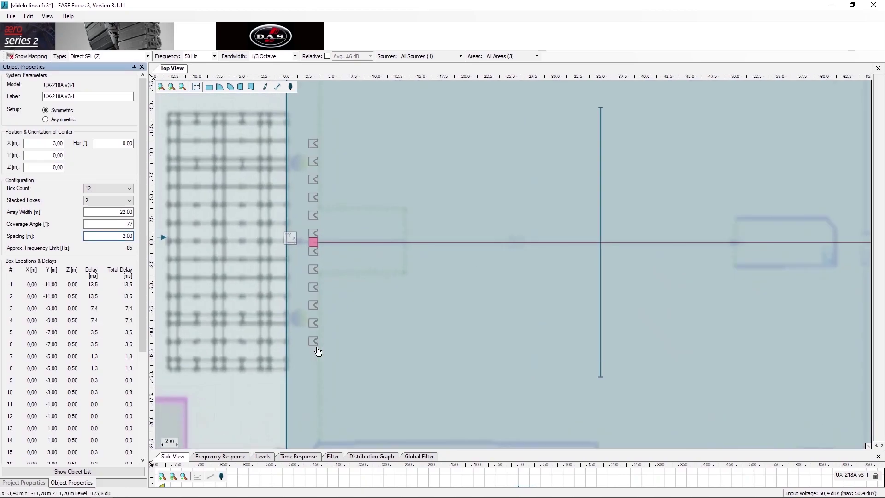
drag(310, 338, 311, 306)
scroll(312, 305, down, 8)
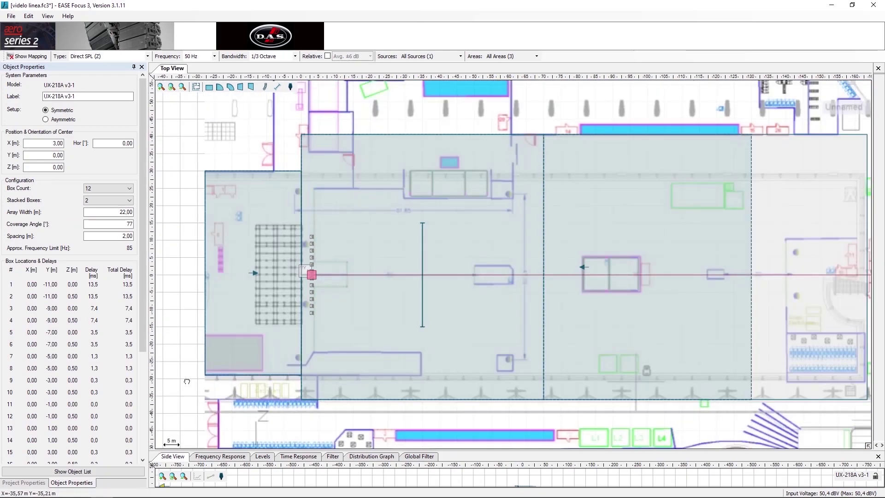
Change the line's coverage angle from 77° to 16°, so every box delay reads 0.0 ms
drag(165, 393, 186, 357)
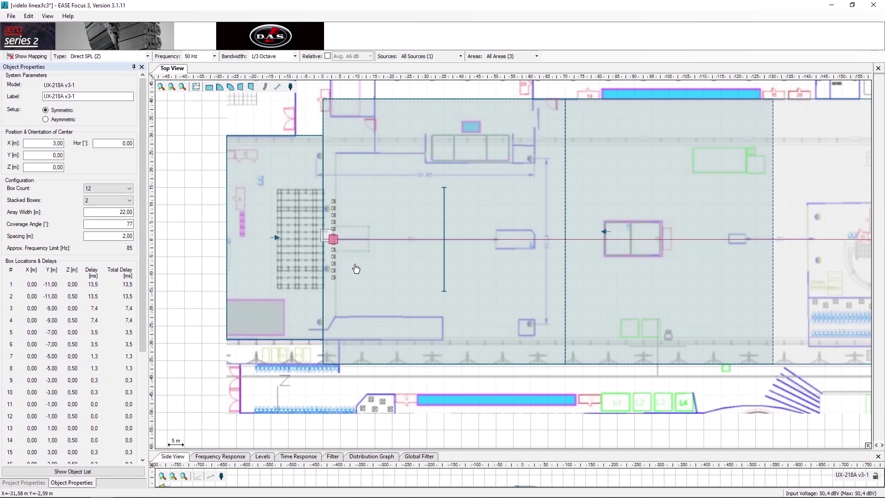
scroll(217, 263, down, 4)
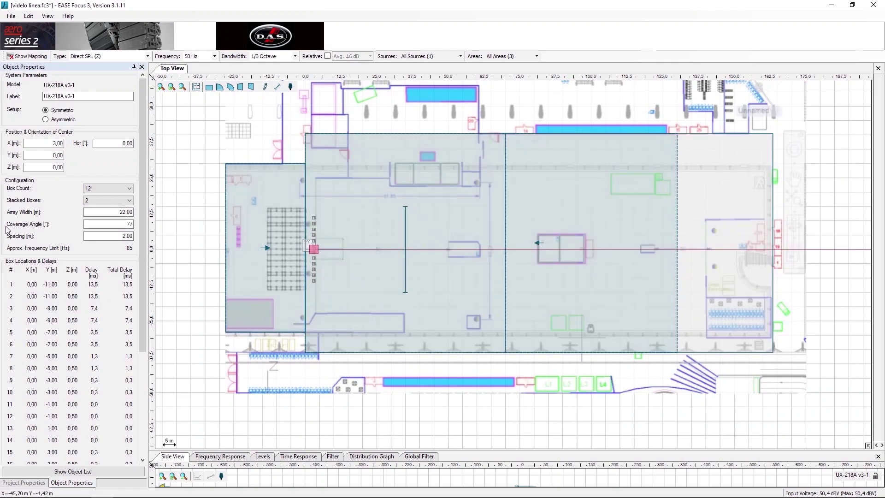
click(111, 224)
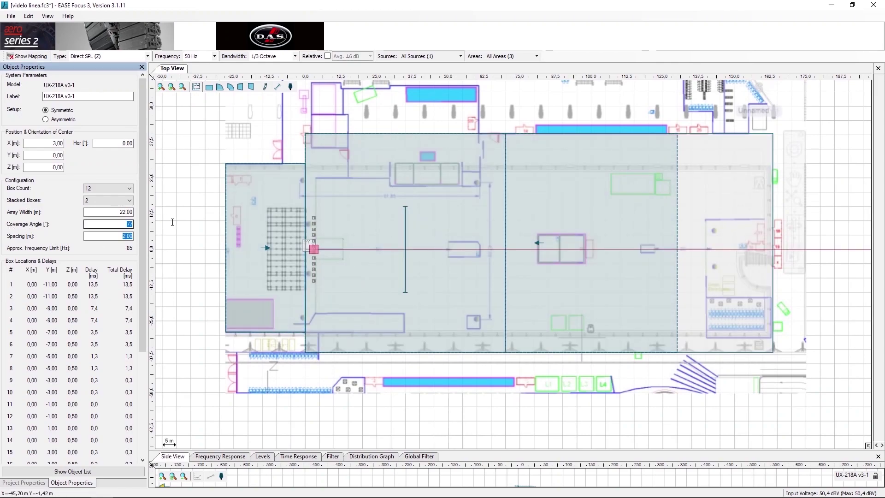
text(16)
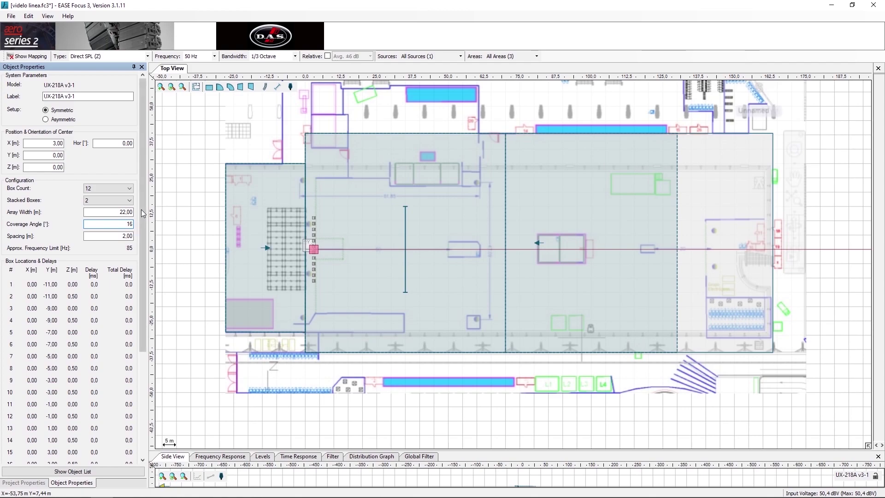
drag(144, 203, 146, 298)
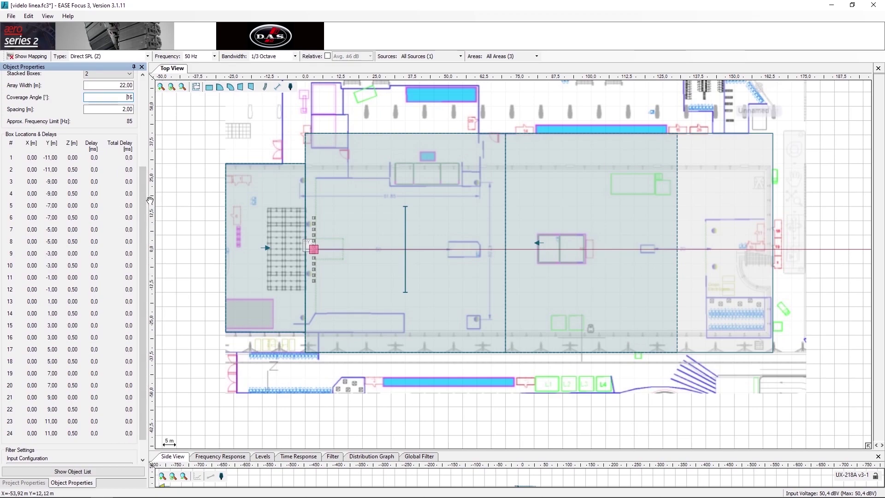
drag(143, 174, 147, 90)
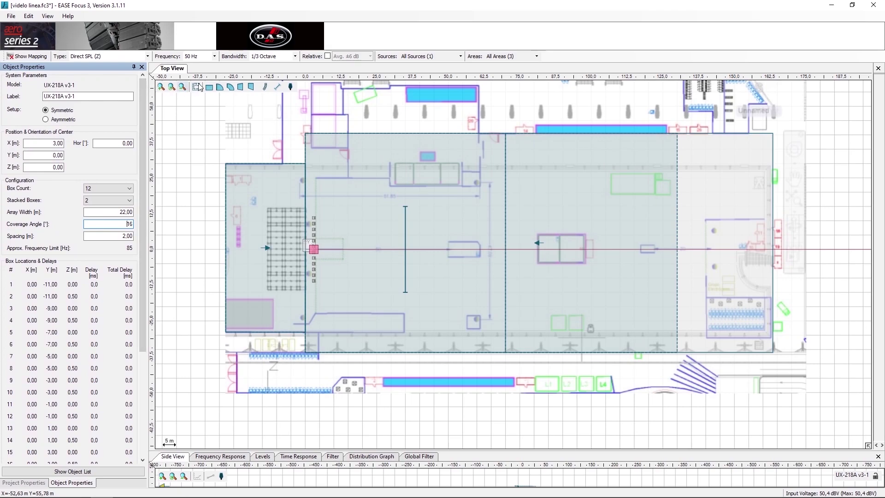
click(32, 57)
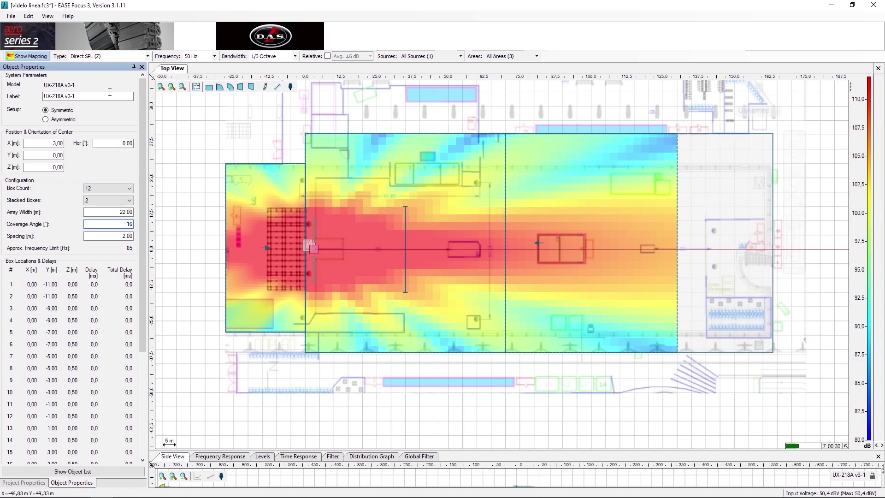
click(45, 57)
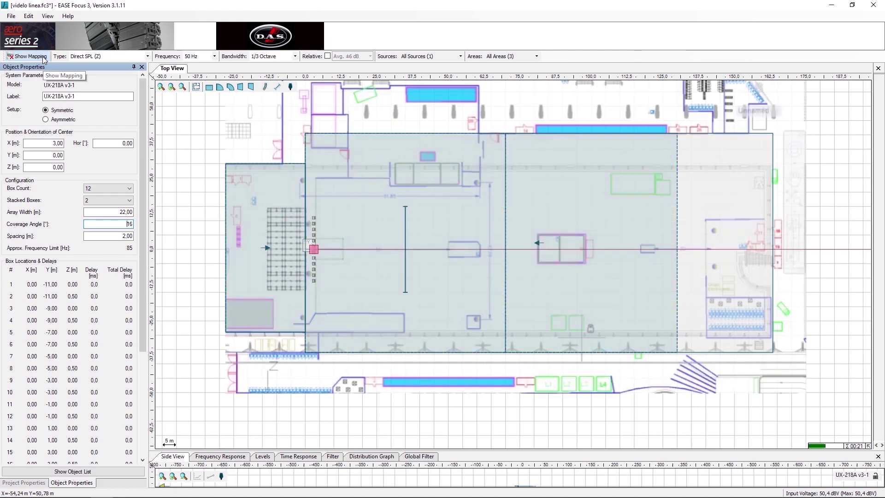
Place three receivers about 50 m out: one on axis, two progressively off axis
click(290, 88)
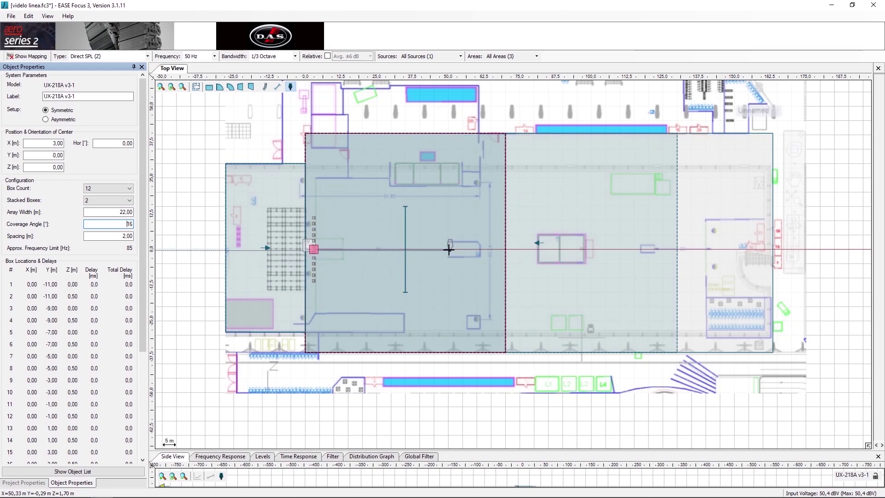
click(449, 249)
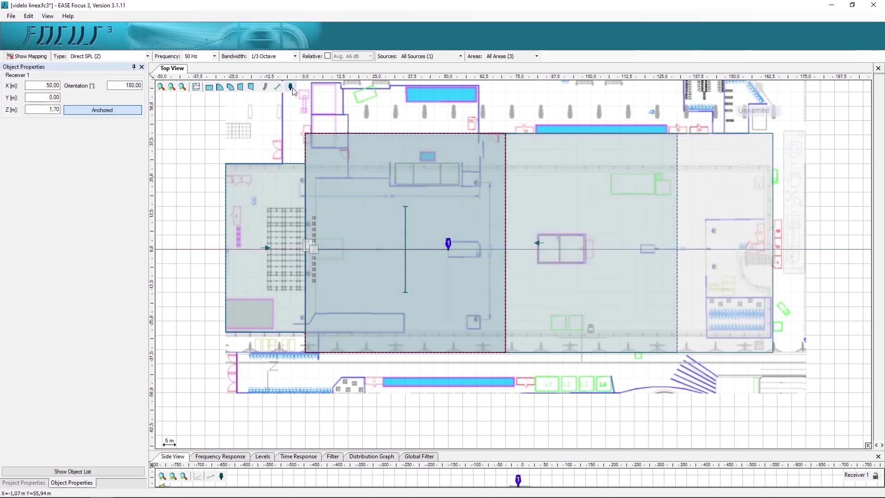
click(292, 89)
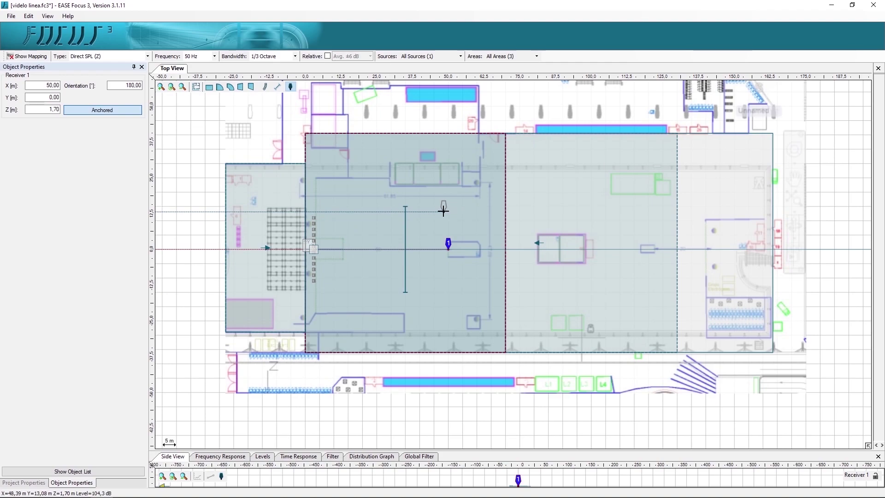
click(443, 211)
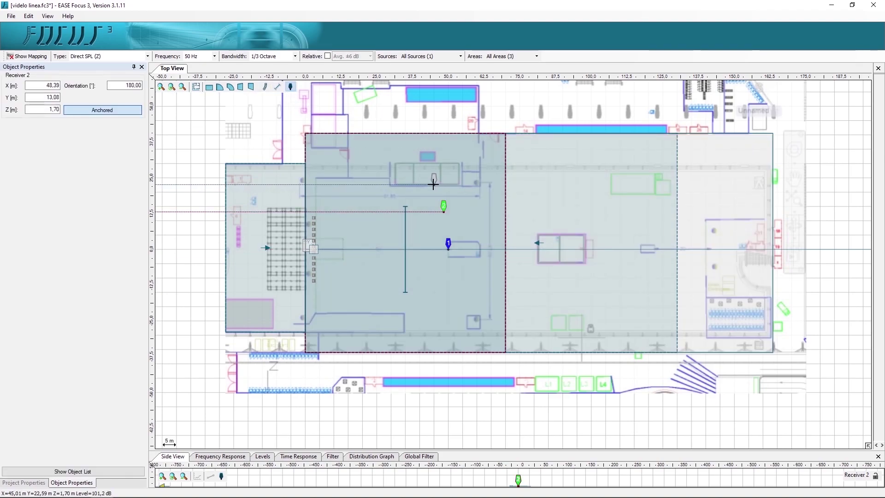
click(433, 184)
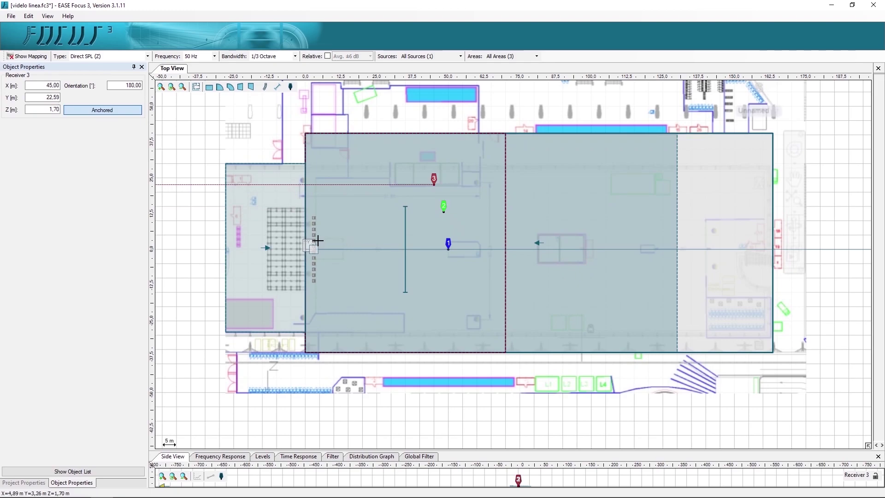
Measure the distances from the subwoofer array to each of the three receivers
drag(313, 249, 448, 248)
click(448, 249)
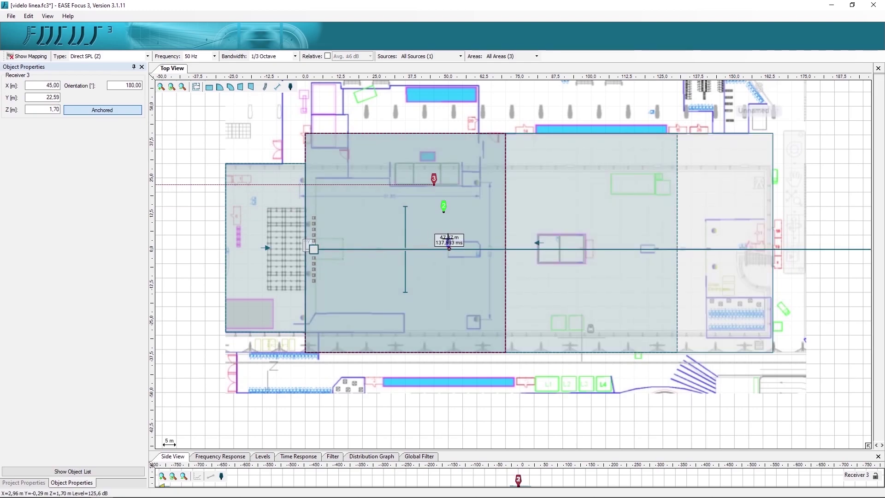
click(443, 212)
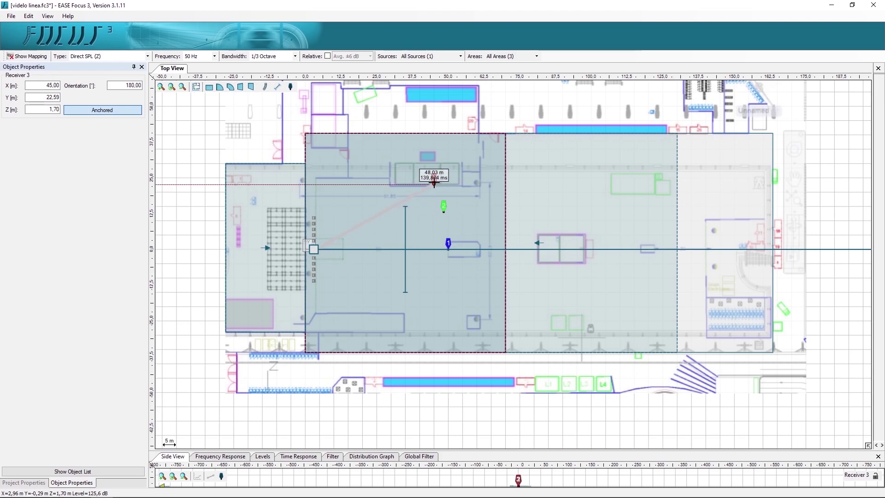
click(433, 183)
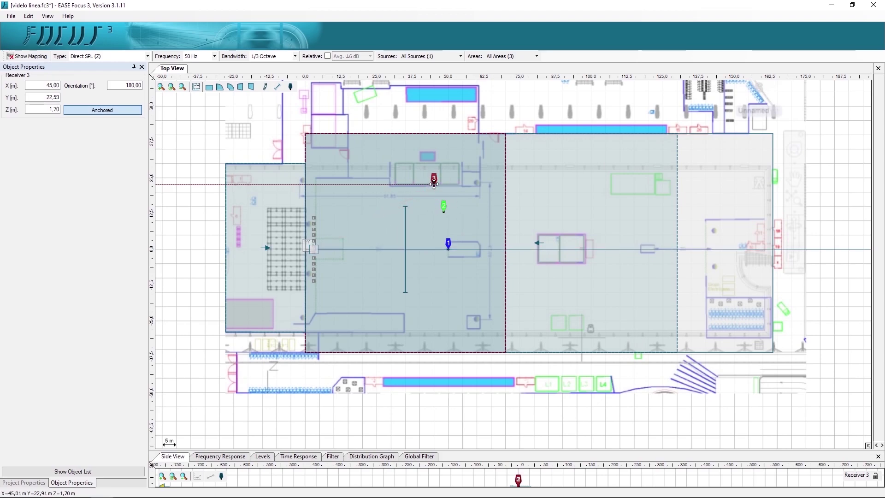
Compare the three receivers' frequency responses in a floating graph, re-dock it, and select the subwoofer line
double_click(220, 456)
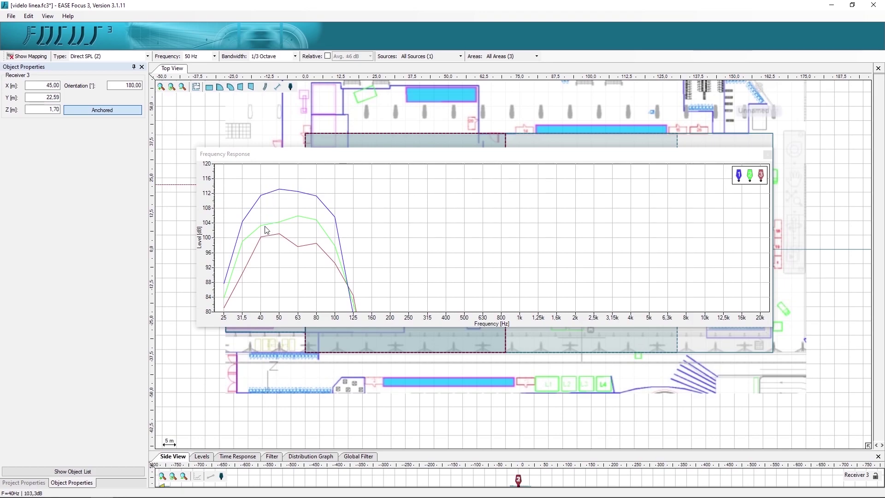
double_click(316, 154)
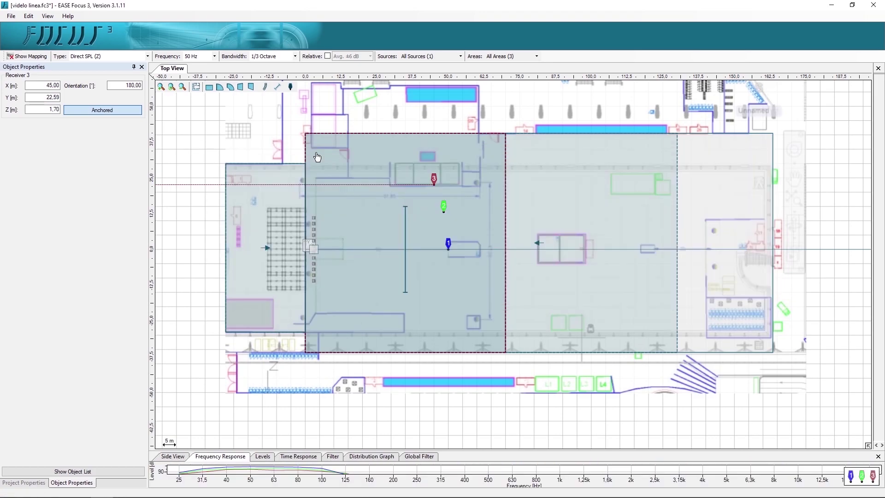
click(312, 247)
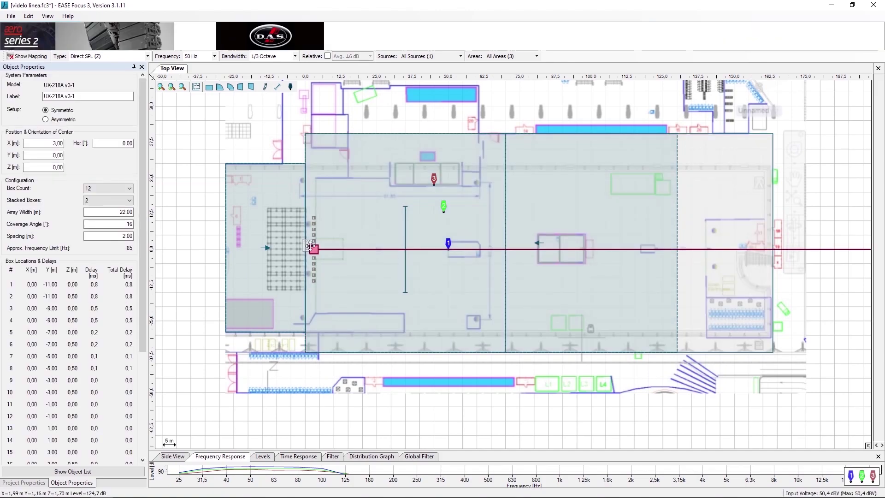
Compare the frequency response at 25° and 16° coverage, then enter 35° for the line
double_click(231, 461)
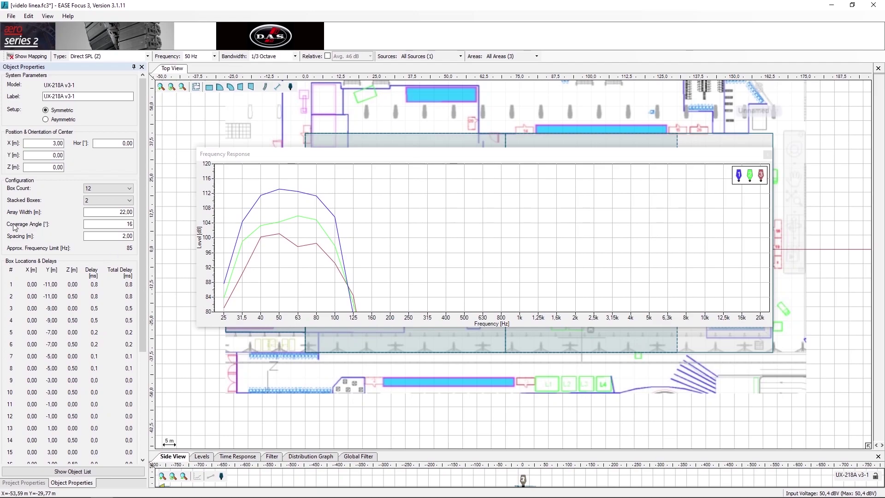
double_click(92, 224)
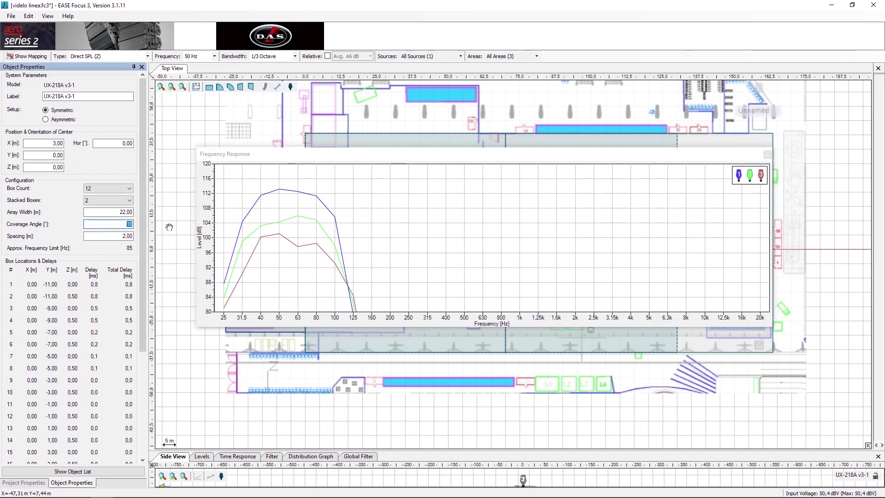
key(Return)
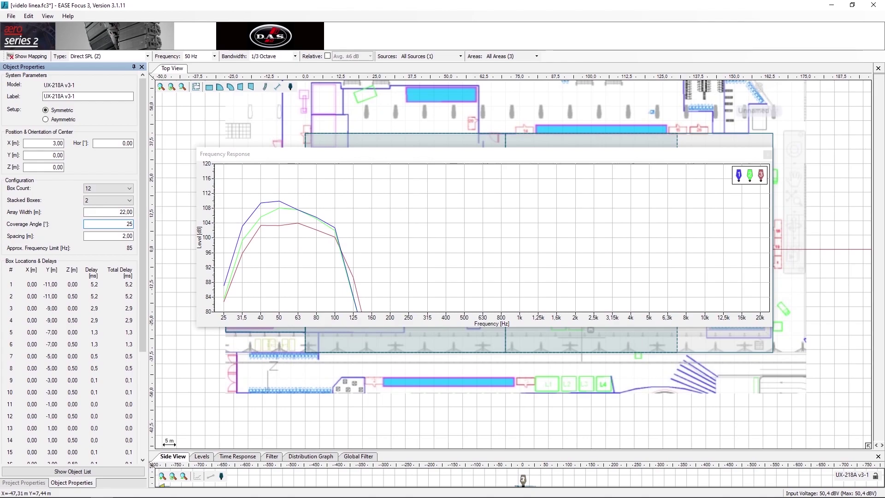
double_click(128, 224)
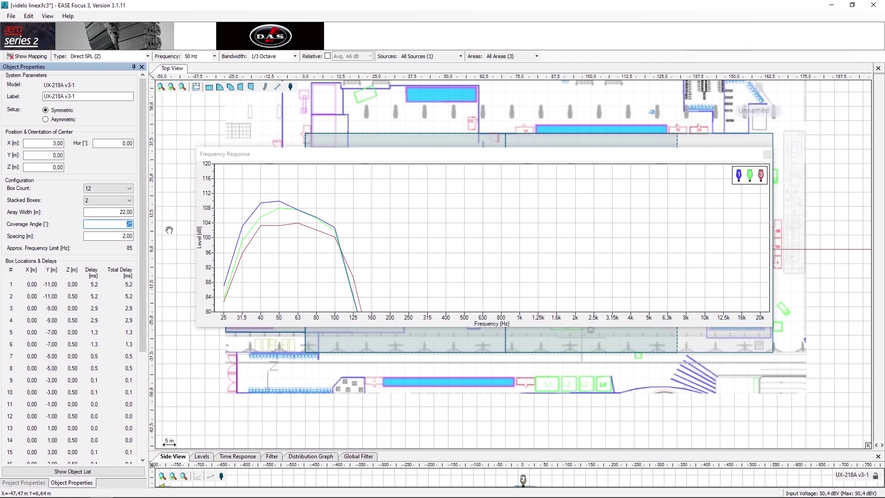
text(35)
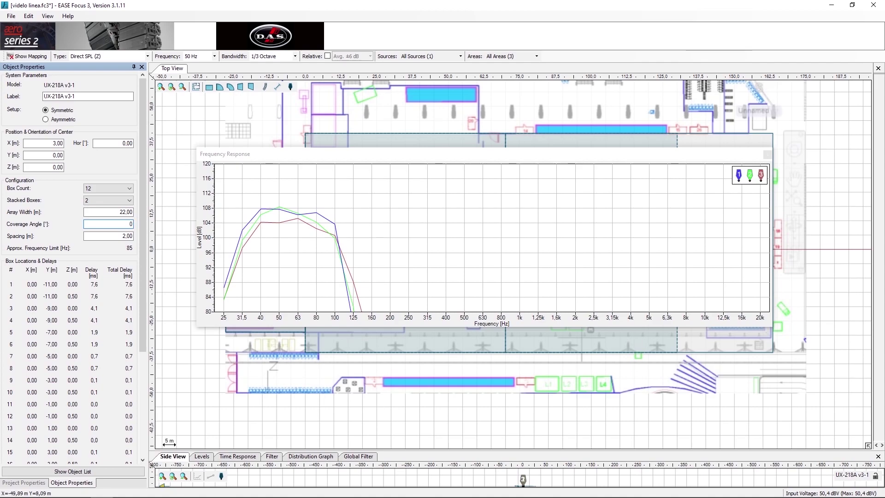
text(16)
key(Return)
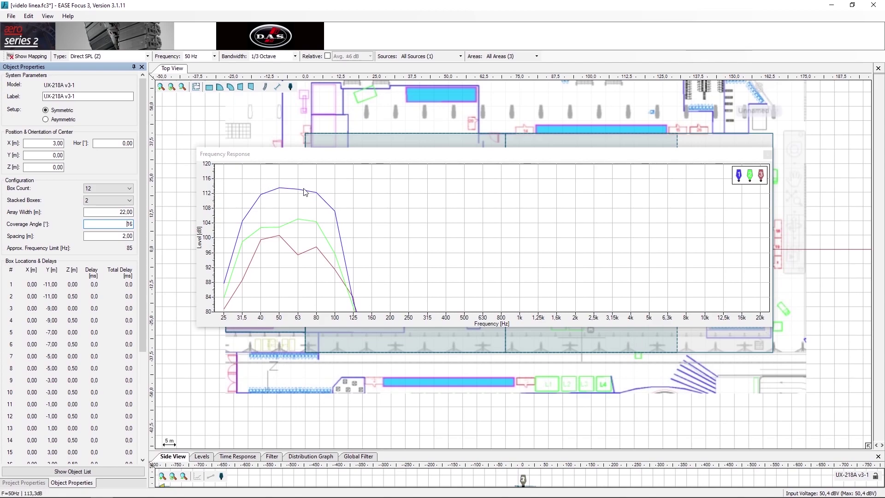
double_click(126, 224)
text(35)
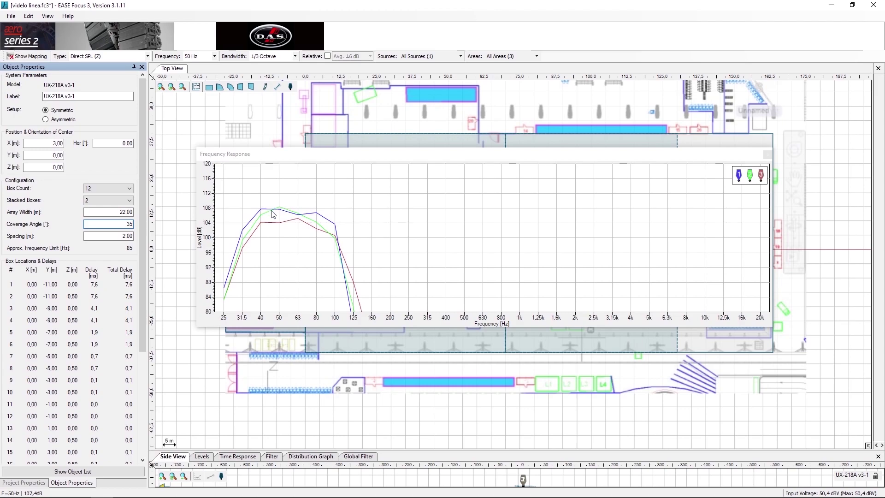
Dock the frequency response graph, zoom out, and display the 50 Hz direct SPL map of the 35° arc
double_click(391, 158)
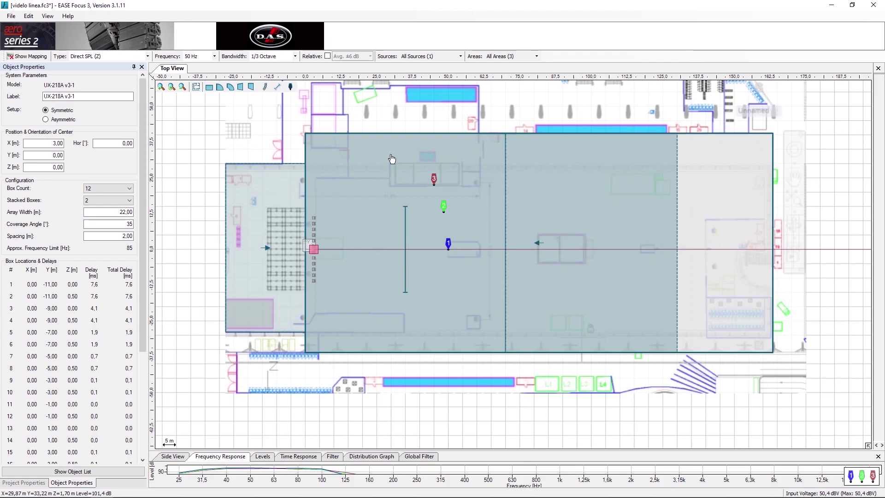
scroll(337, 246, down, 2)
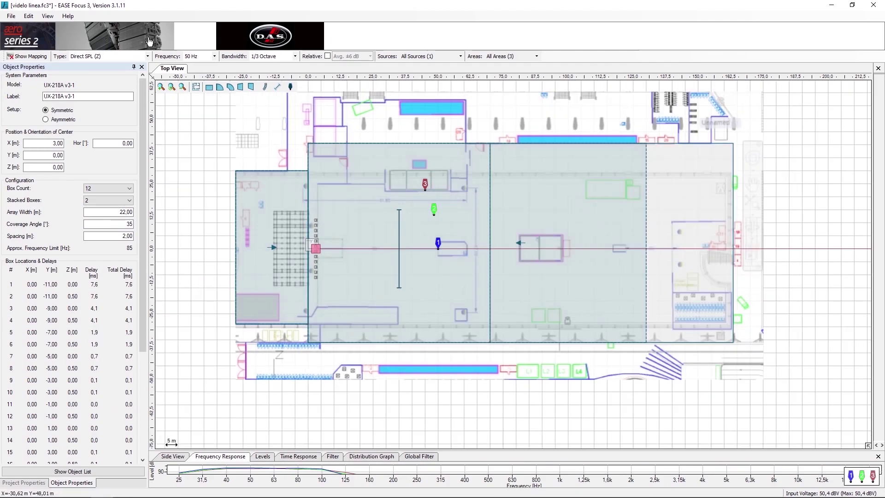
click(32, 56)
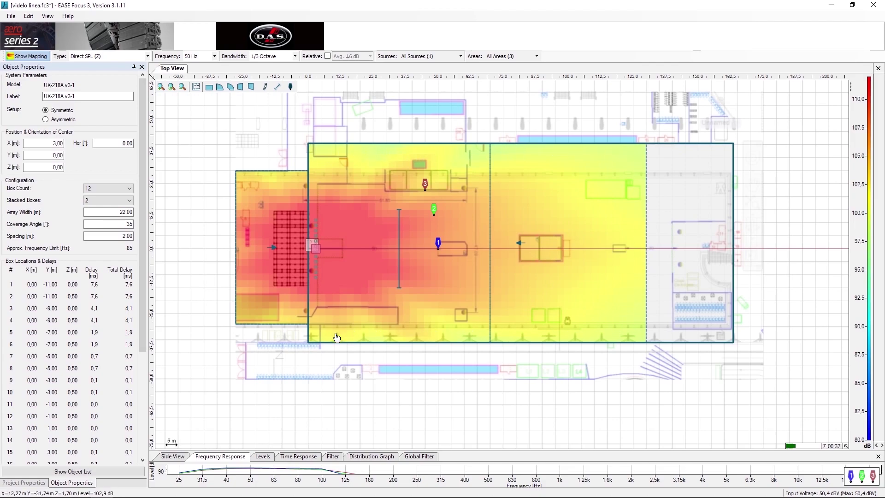
drag(142, 180, 142, 275)
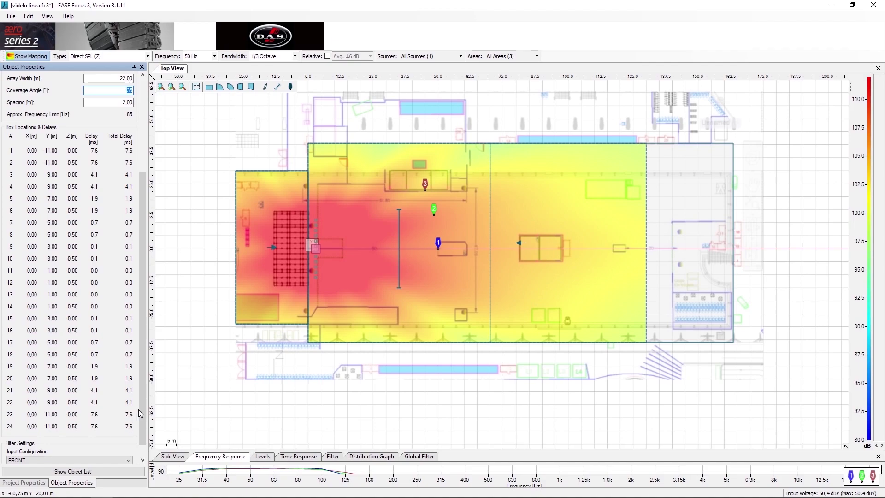
drag(141, 413, 148, 302)
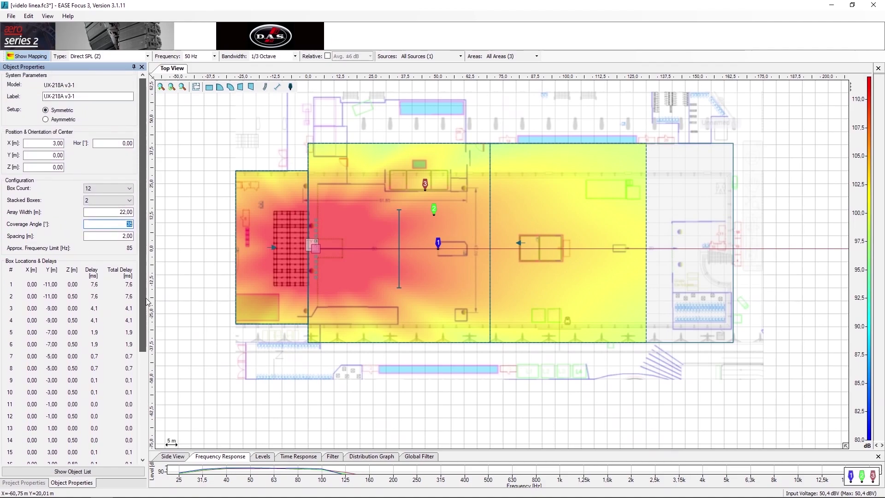
Hide the SPL map and set Stacked Boxes to 1
click(23, 55)
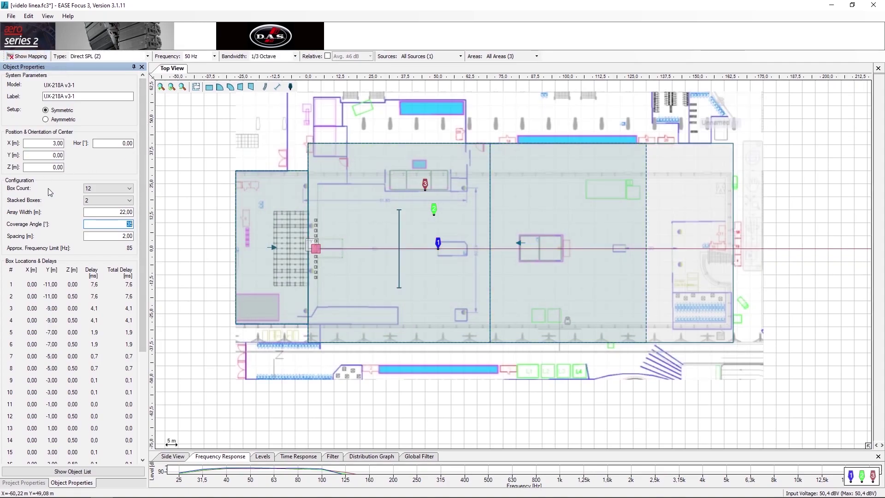
click(95, 203)
click(91, 207)
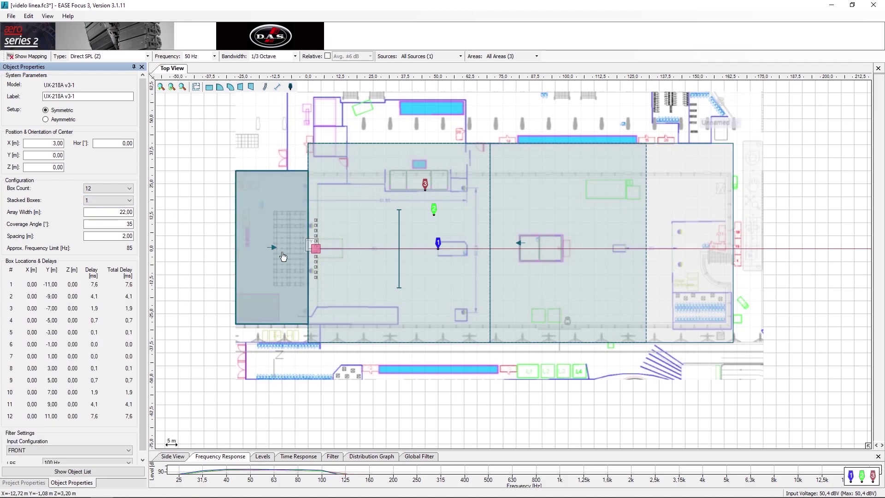
Duplicate the subwoofer line, aim the copy at Hor -180°, and move it onto the original's centre line
click(317, 249)
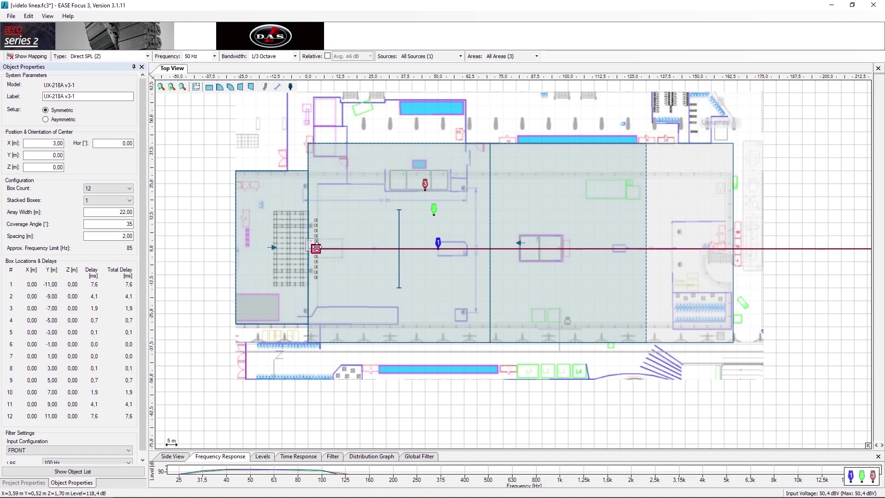
drag(316, 249, 352, 267)
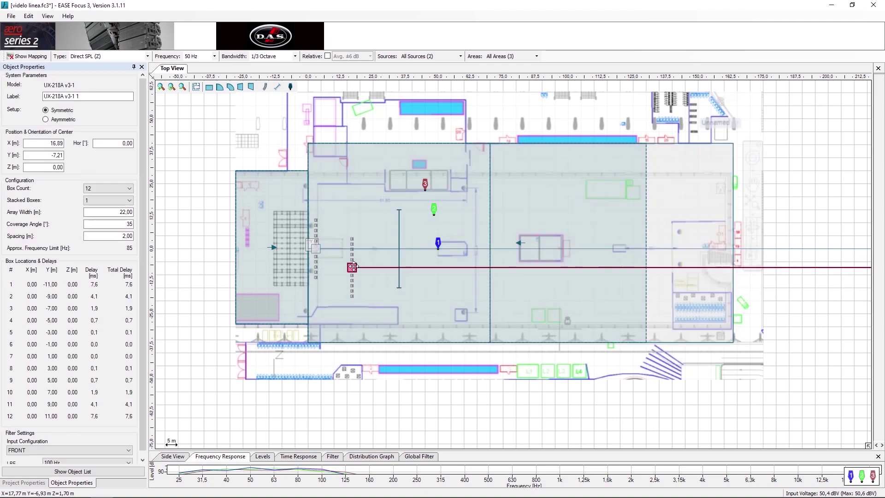
click(113, 142)
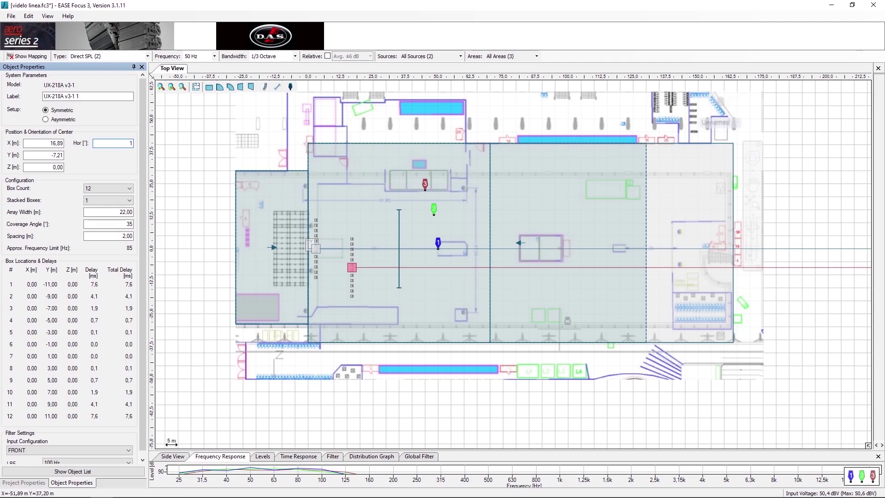
text(180)
key(Return)
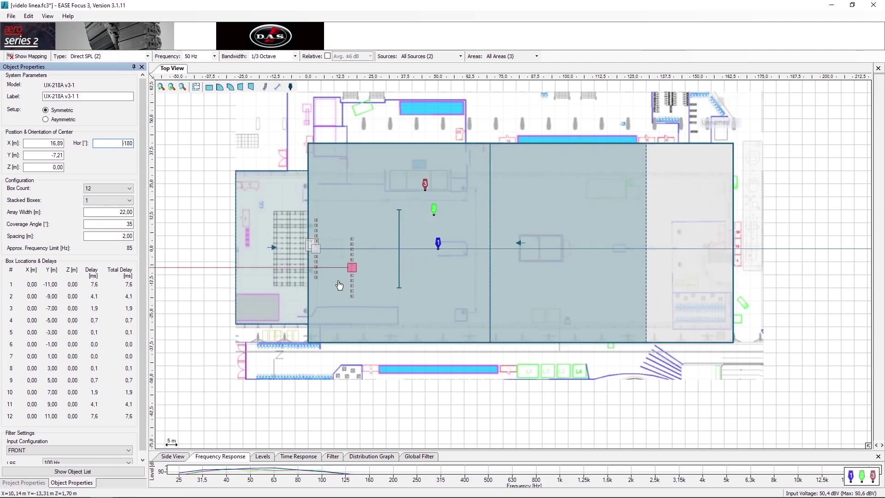
click(355, 267)
drag(354, 267, 328, 248)
In a floating Side View, stack the reversed copy on the original box at X 3.00, Z 0.50
double_click(165, 457)
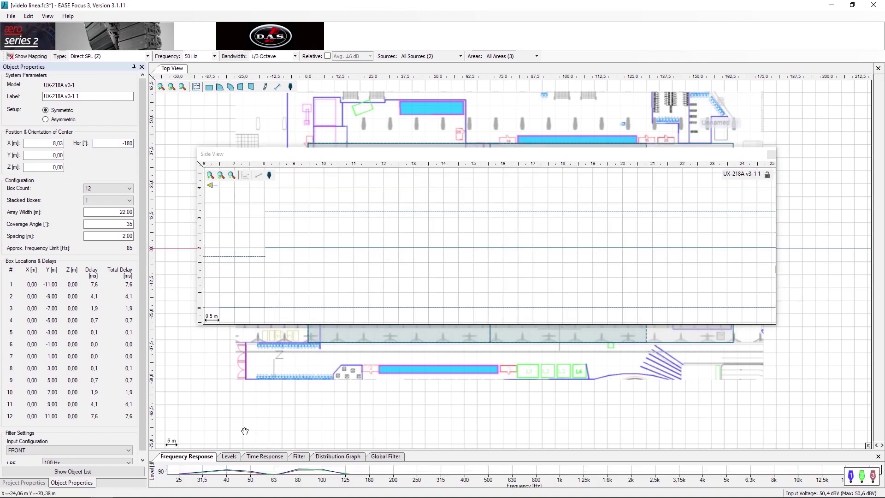
click(260, 300)
drag(312, 286, 325, 300)
scroll(264, 304, up, 5)
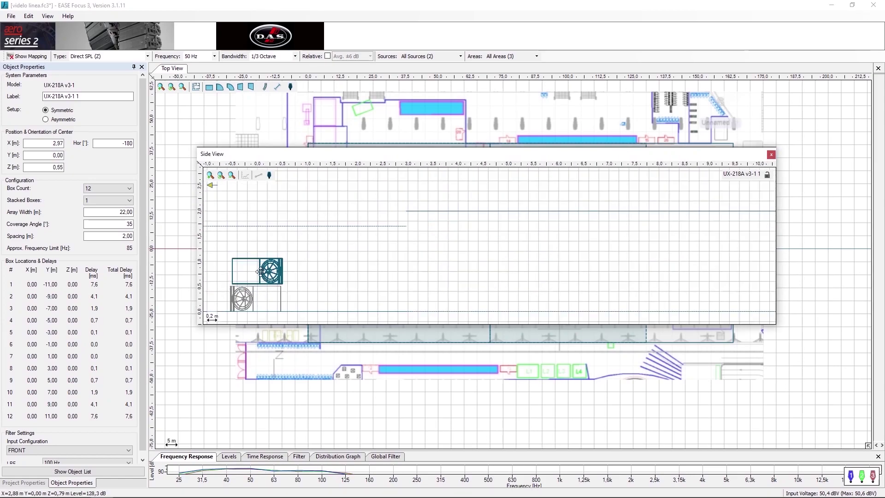
drag(259, 272, 261, 274)
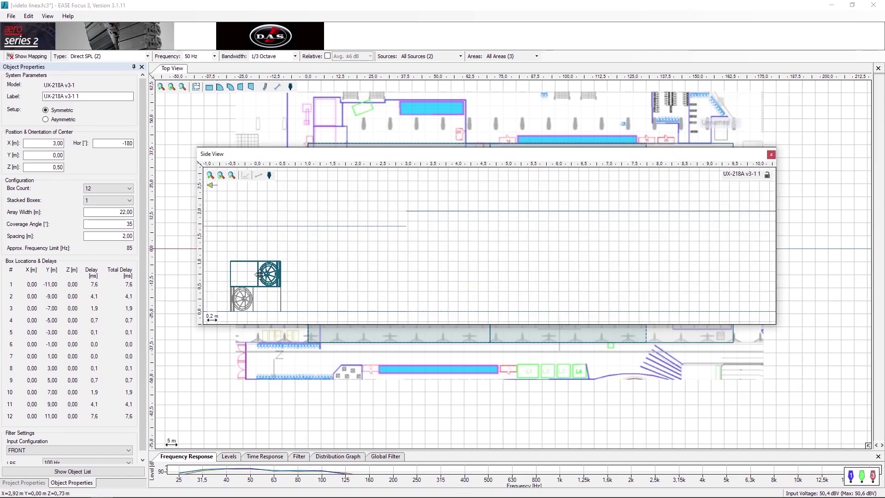
Dock the Side View and set the copy's Input Configuration to CARDIOID 2U
double_click(356, 154)
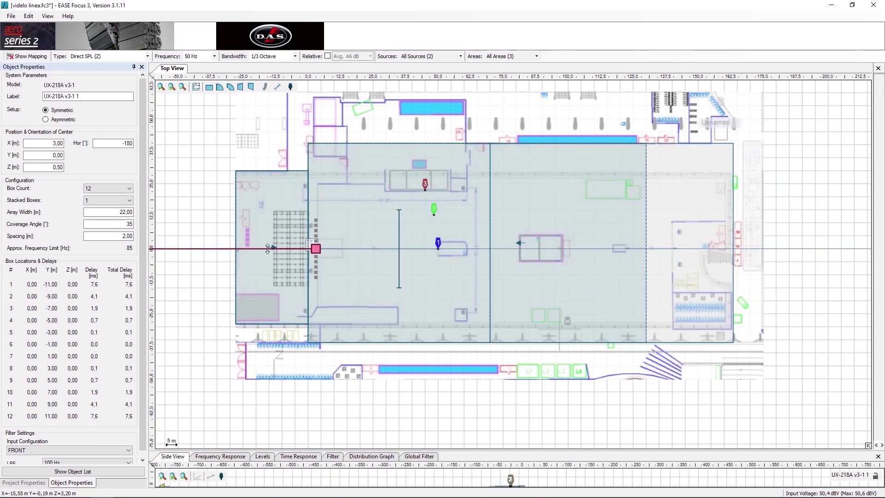
drag(143, 205, 137, 307)
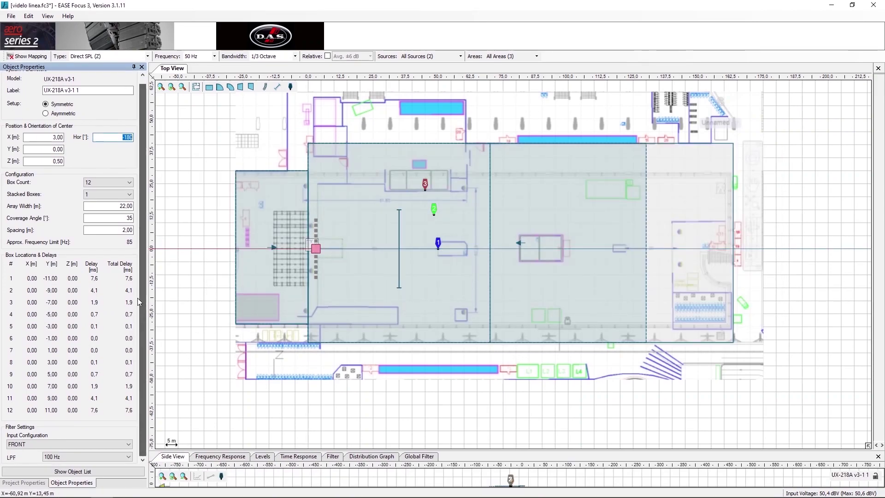
click(25, 445)
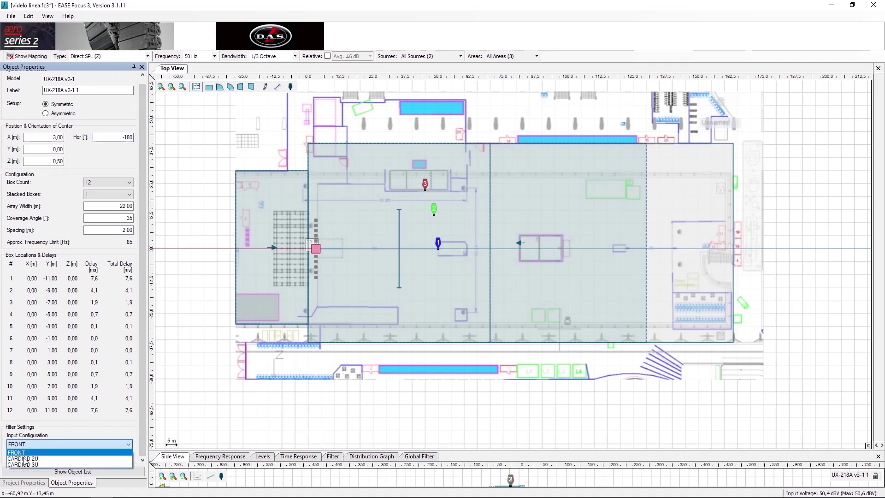
click(24, 458)
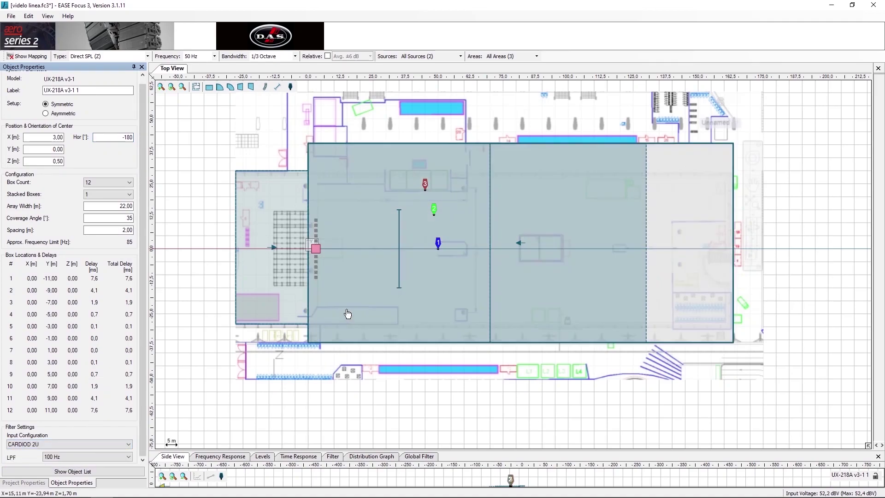
scroll(346, 313, down, 2)
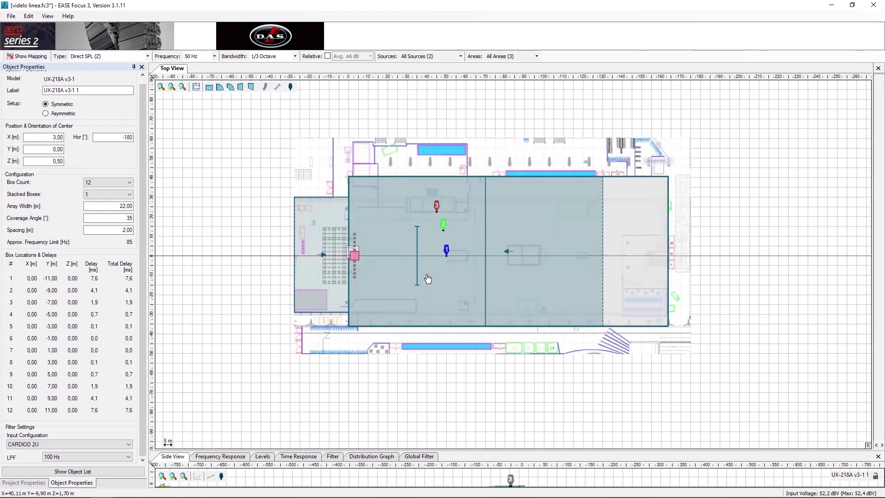
scroll(428, 279, up, 2)
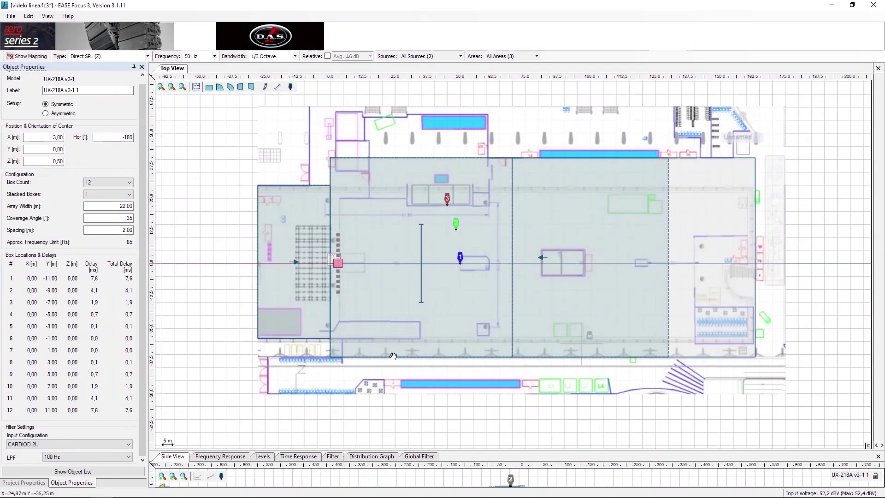
Map the cardioid pair's SPL and set the original UX-218A line's coverage angle to 30°
click(26, 57)
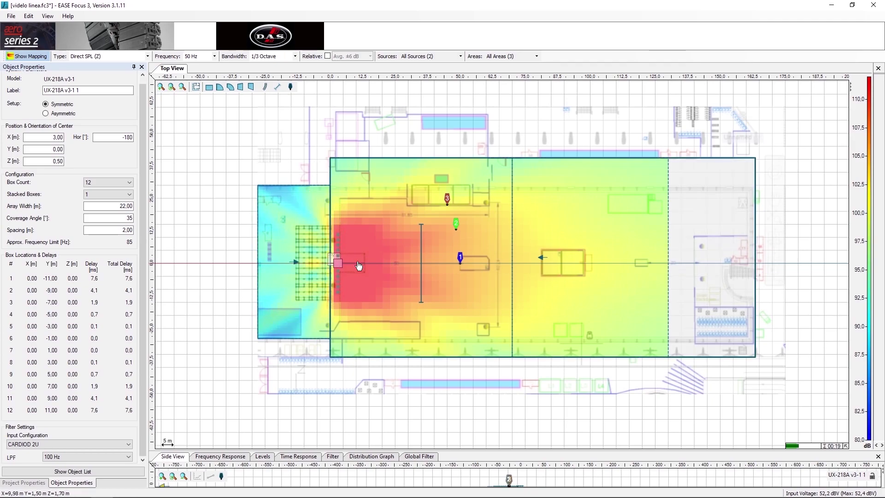
click(338, 263)
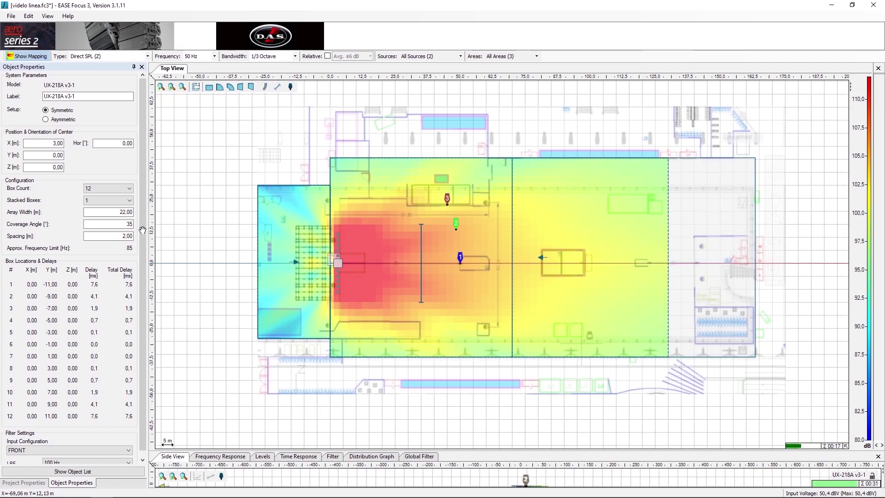
double_click(126, 224)
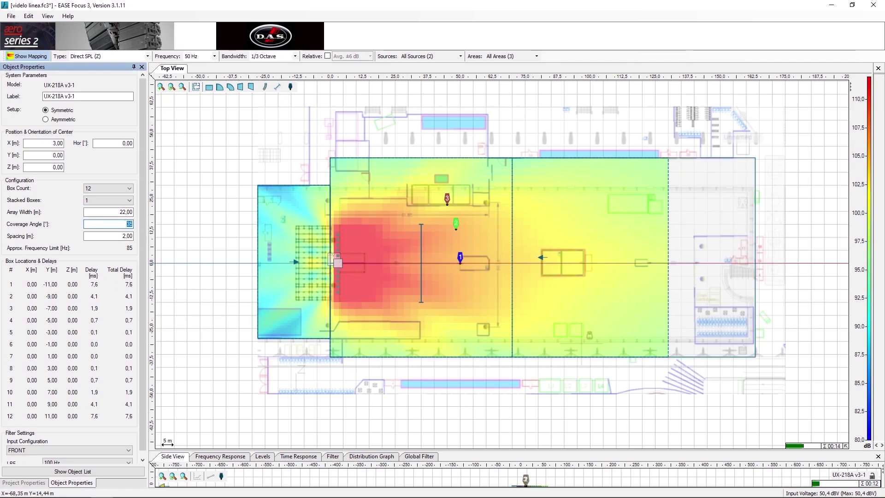
text(30)
key(Return)
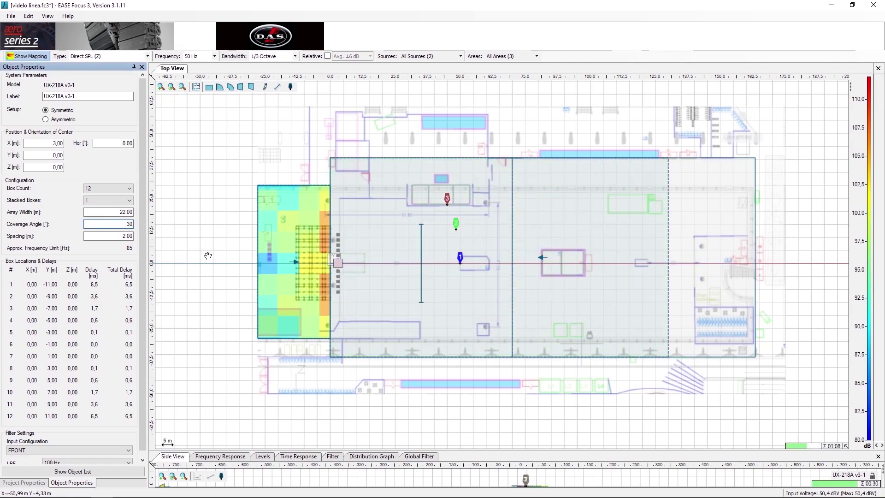
click(216, 262)
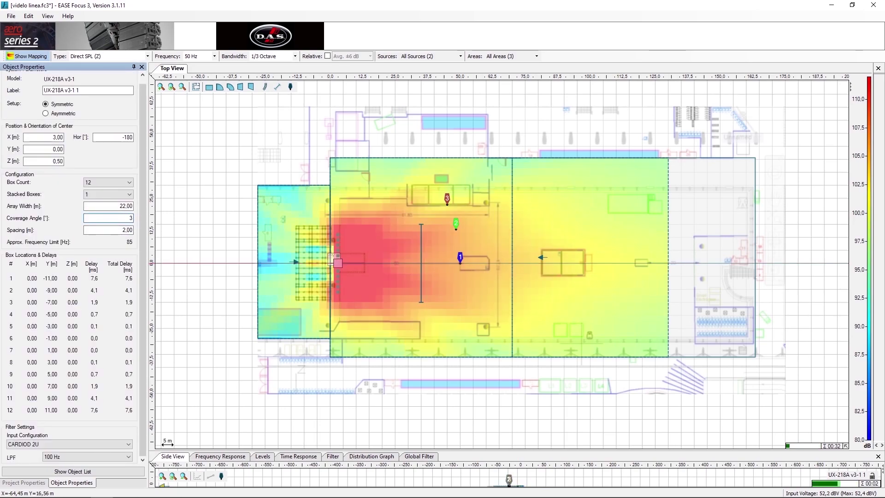